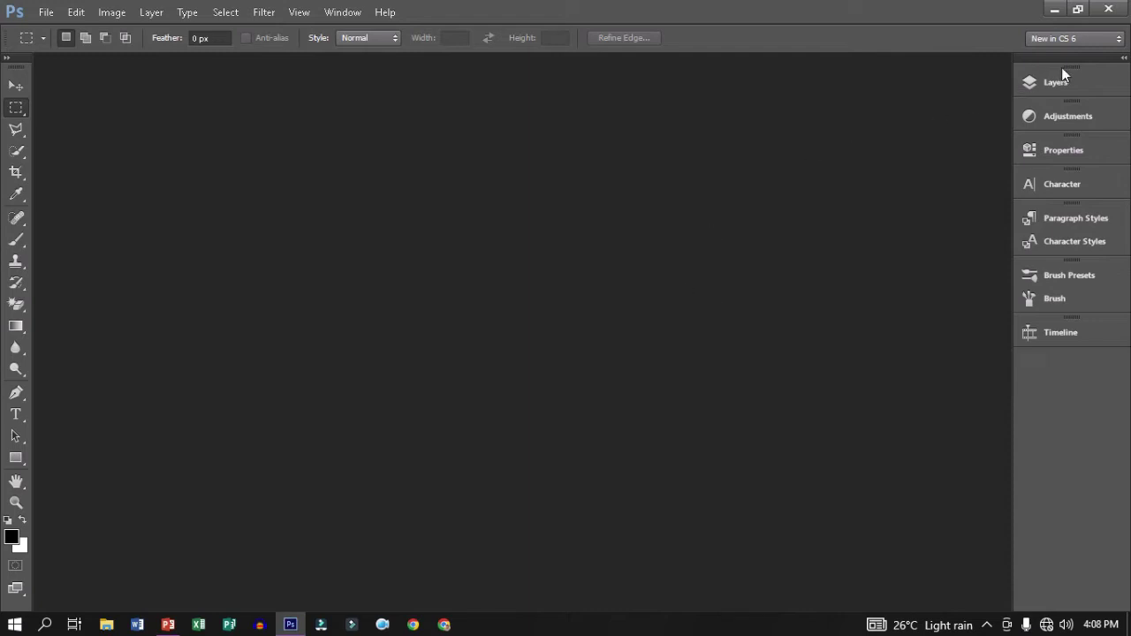
# Step: Create a new white document 18.972 × 10.667 inches at 72 ppi
pyautogui.click(1057, 39)
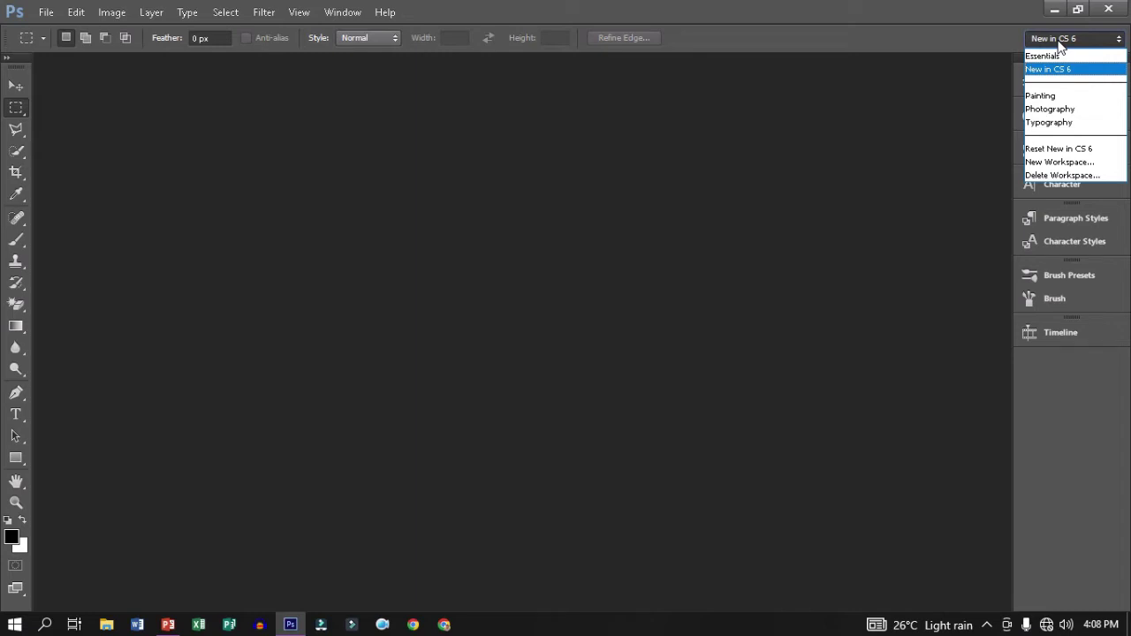
pyautogui.click(906, 198)
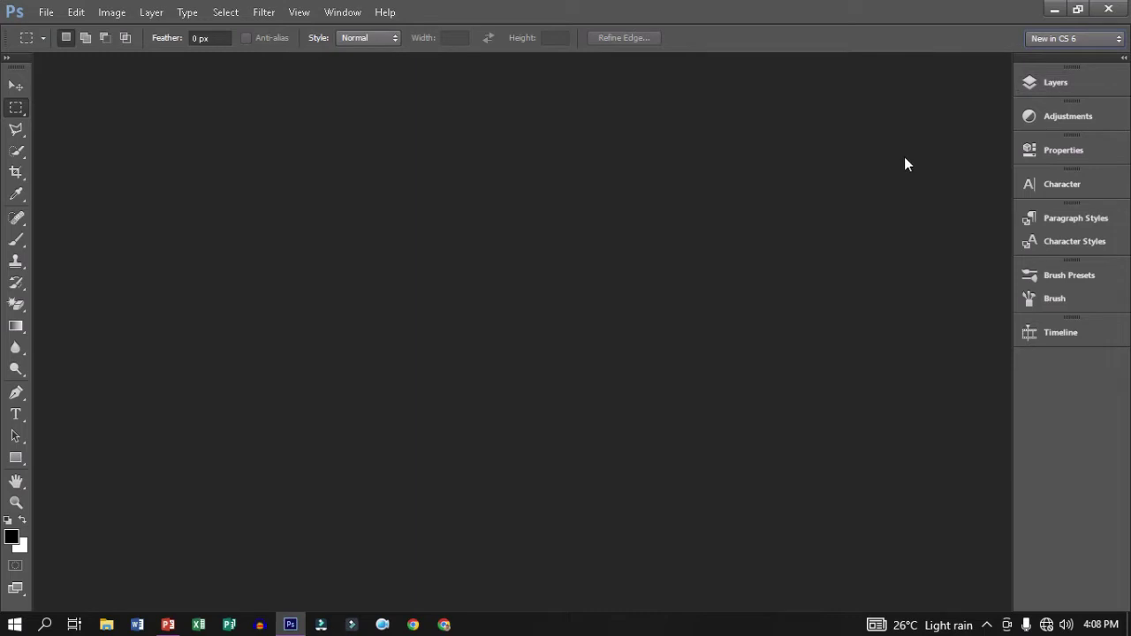
pyautogui.click(57, 17)
pyautogui.click(63, 28)
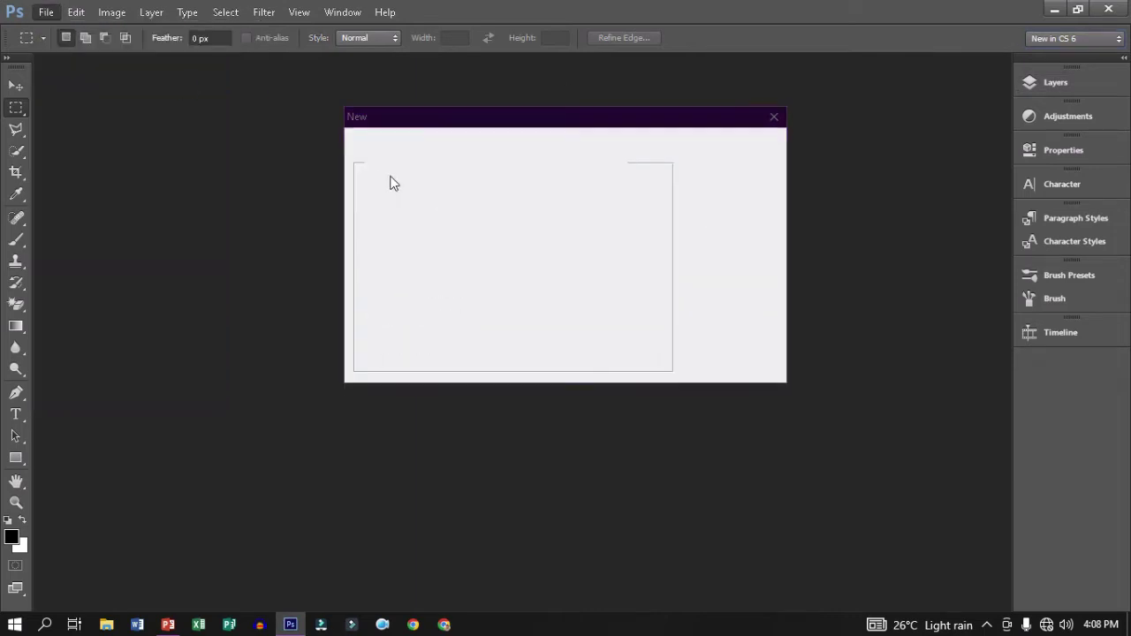
pyautogui.click(608, 220)
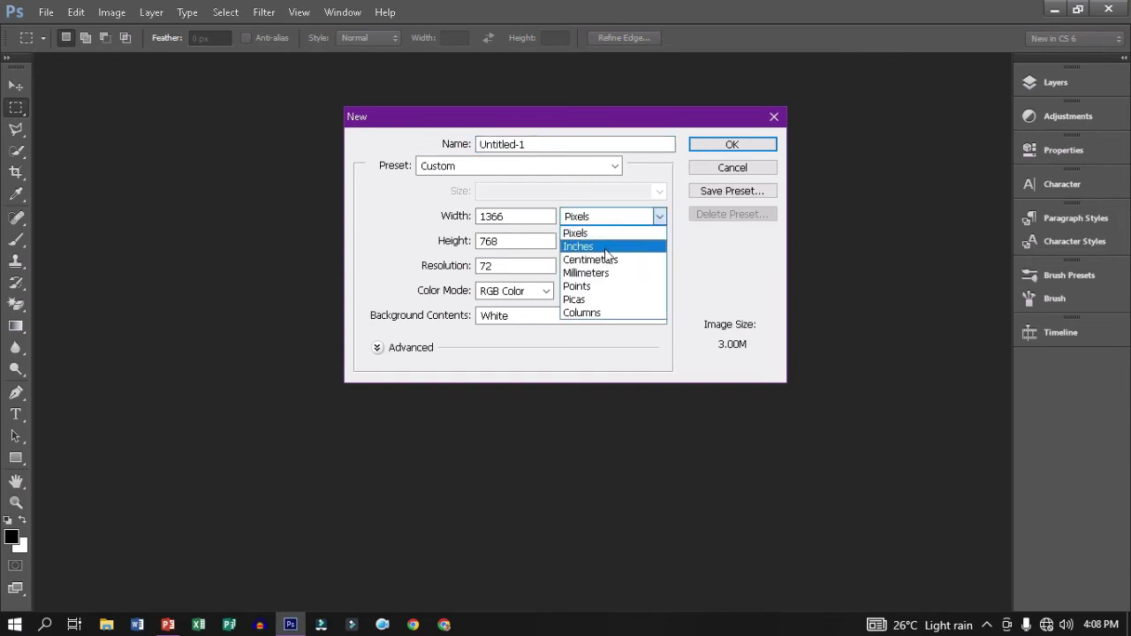
pyautogui.click(606, 247)
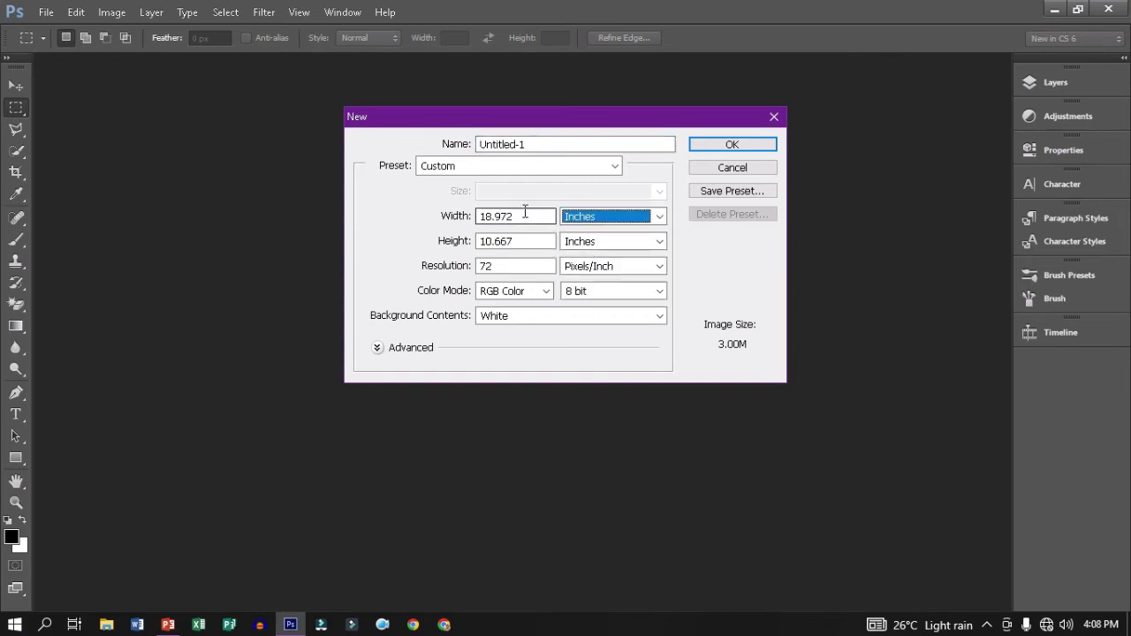
pyautogui.click(721, 152)
pyautogui.click(721, 146)
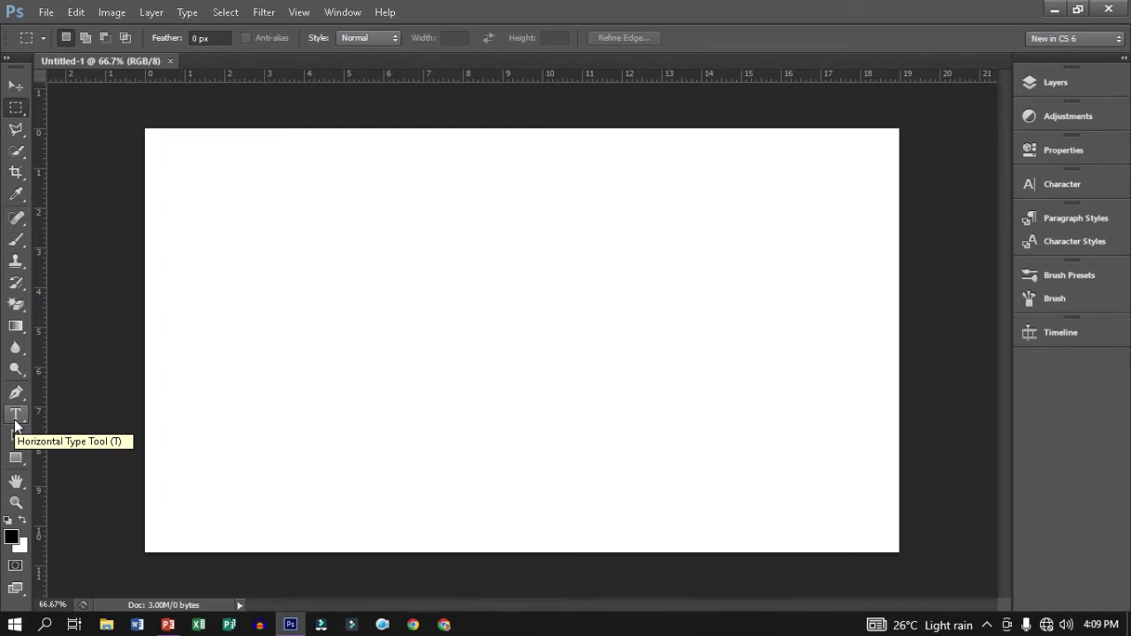
# Step: Start a text line near the canvas centre set to 72 pt black
pyautogui.click(15, 422)
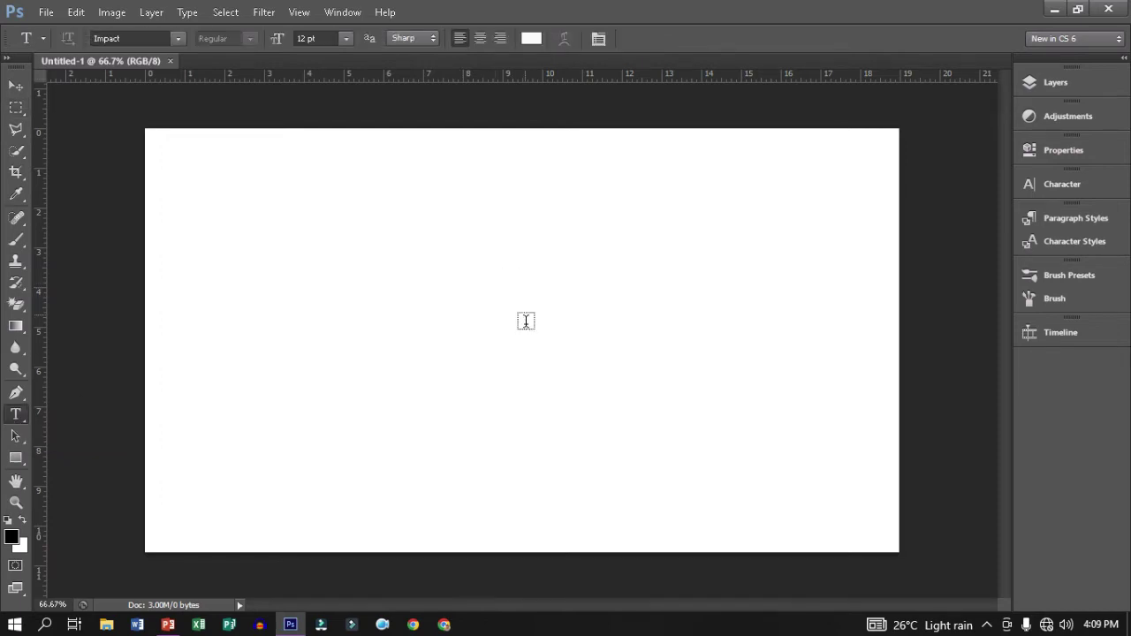
pyautogui.click(522, 341)
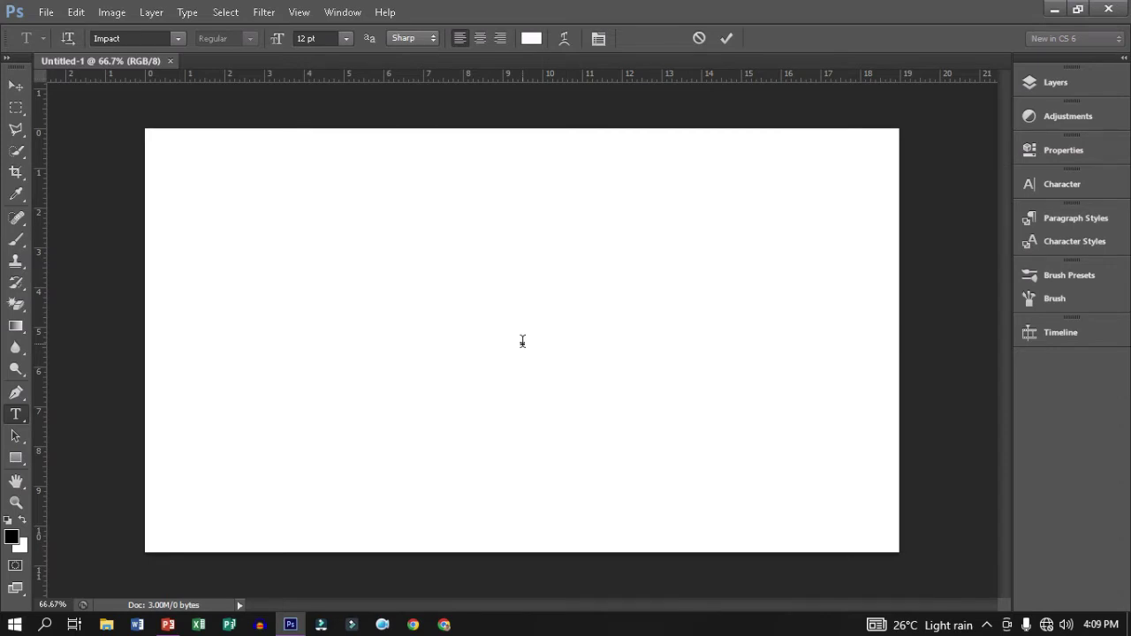
pyautogui.click(347, 40)
pyautogui.click(333, 318)
pyautogui.click(531, 38)
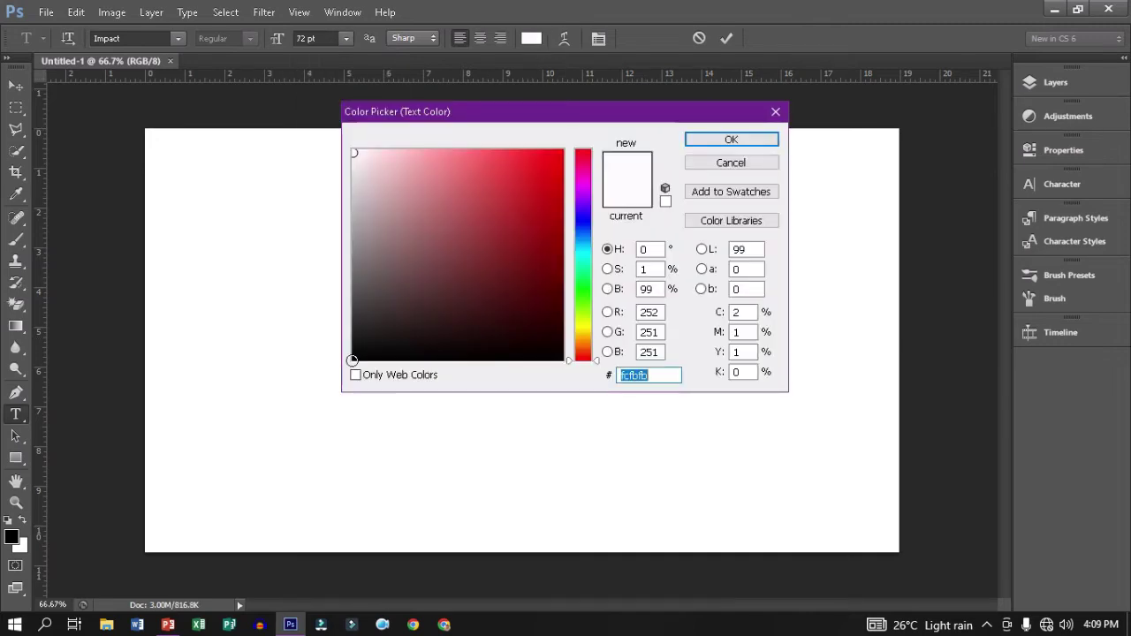
pyautogui.click(354, 360)
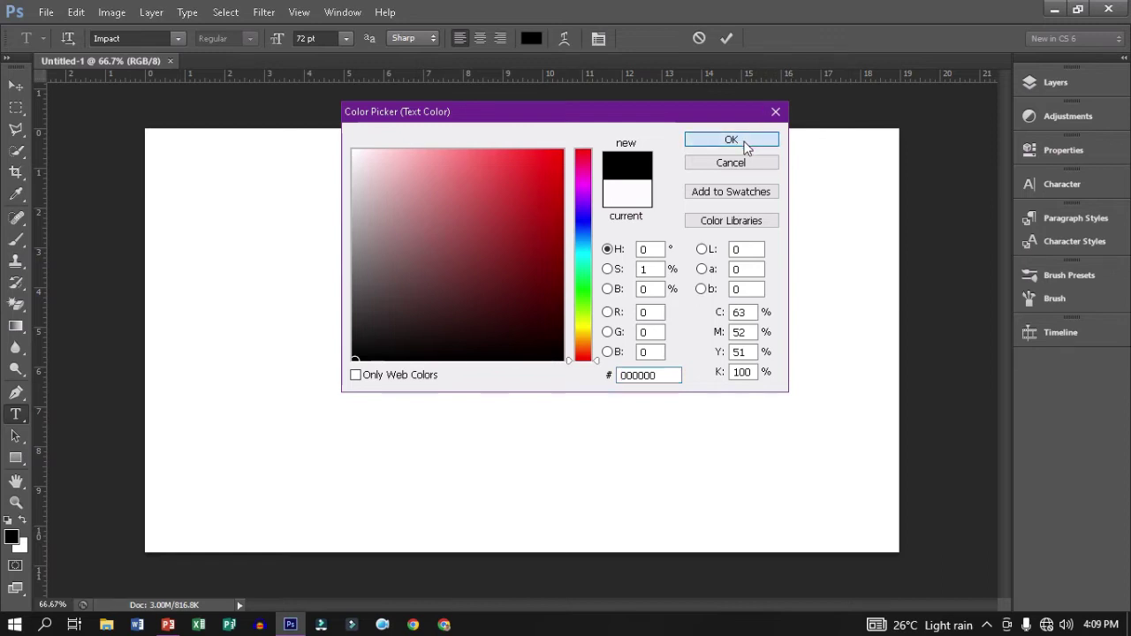
pyautogui.click(742, 143)
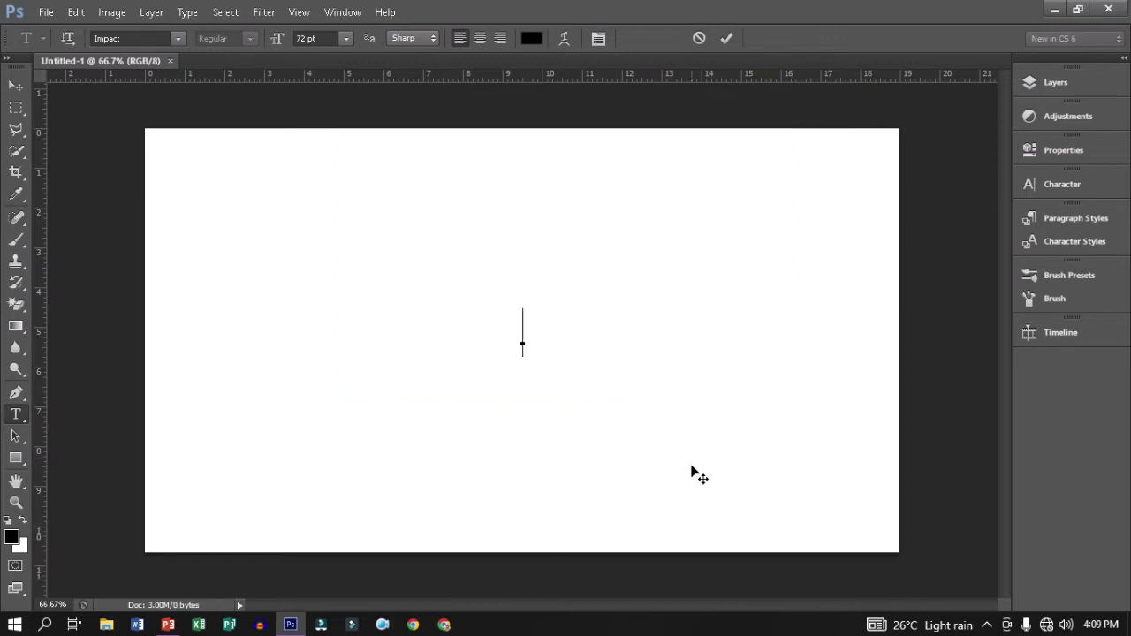
# Step: Type the words 'teacher kevin', fixing typos, and commit the text
pyautogui.write('er')
pyautogui.press('Left')
pyautogui.press('Left')
pyautogui.press('Left')
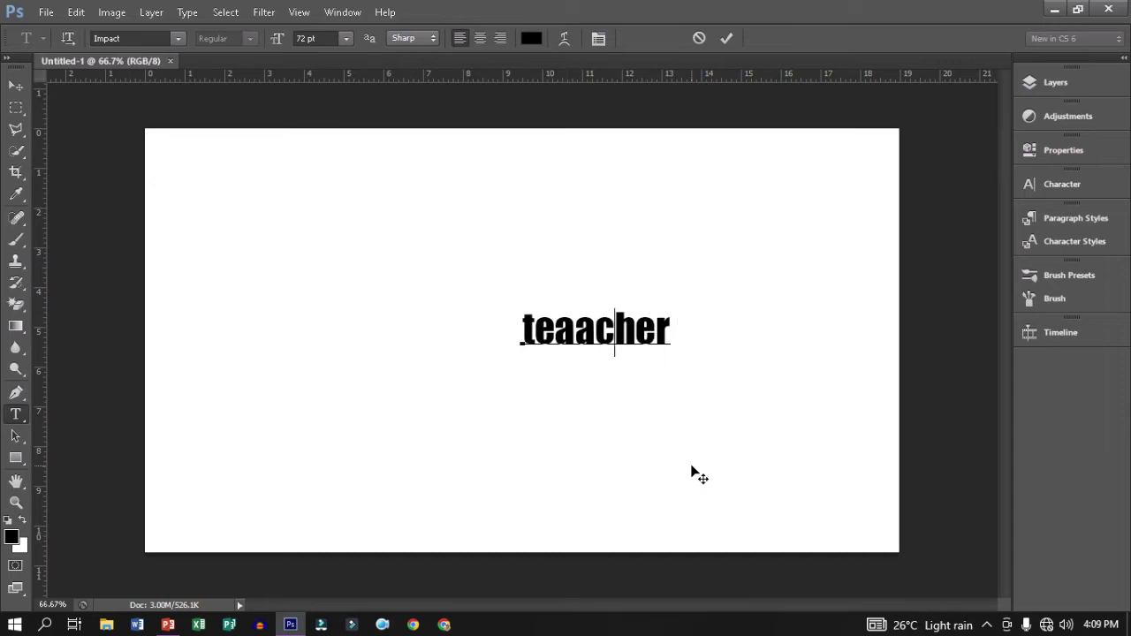
pyautogui.press('Left')
pyautogui.press('Left')
pyautogui.press('Delete')
pyautogui.press('Delete')
pyautogui.press('Delete')
pyautogui.write('c')
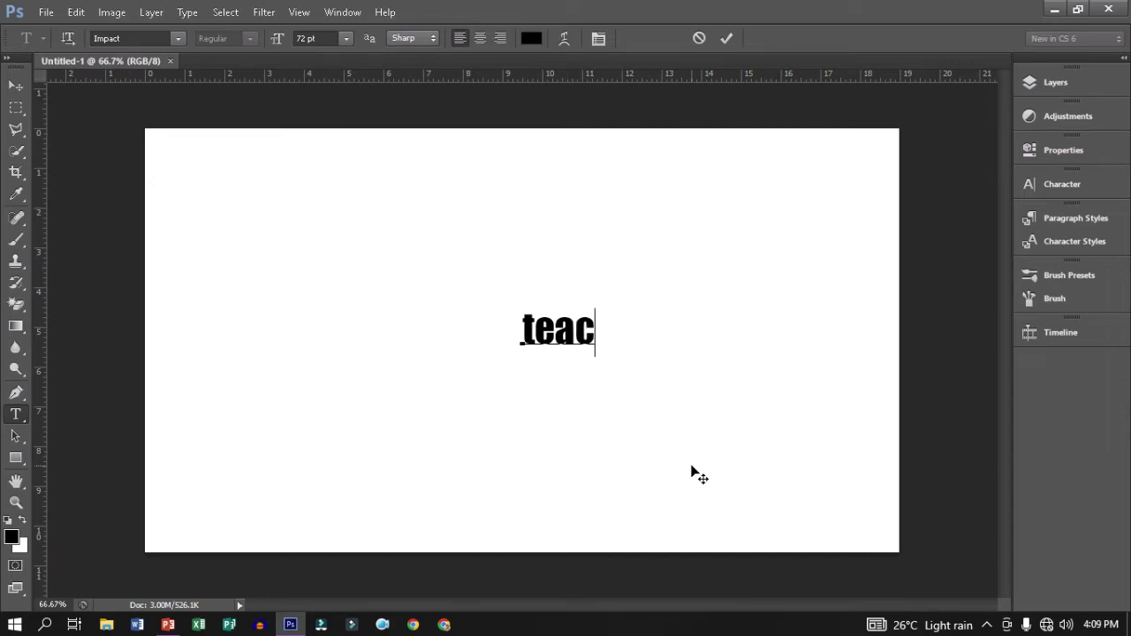
pyautogui.write('her')
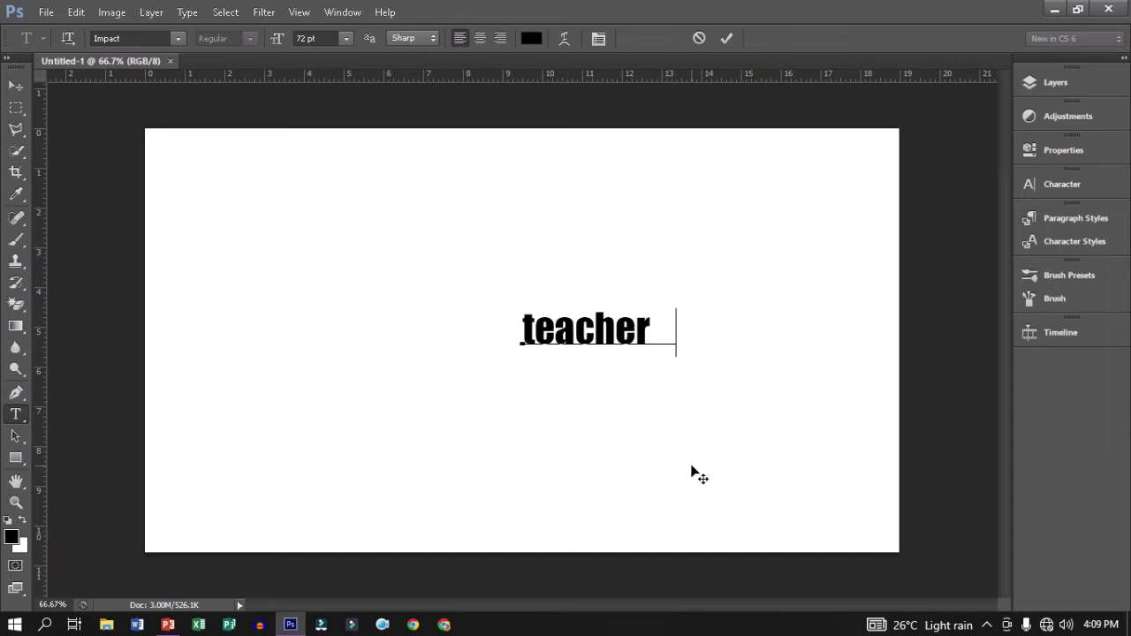
pyautogui.press('BackSpace')
pyautogui.press('BackSpace')
pyautogui.press('BackSpace')
pyautogui.write('kevin')
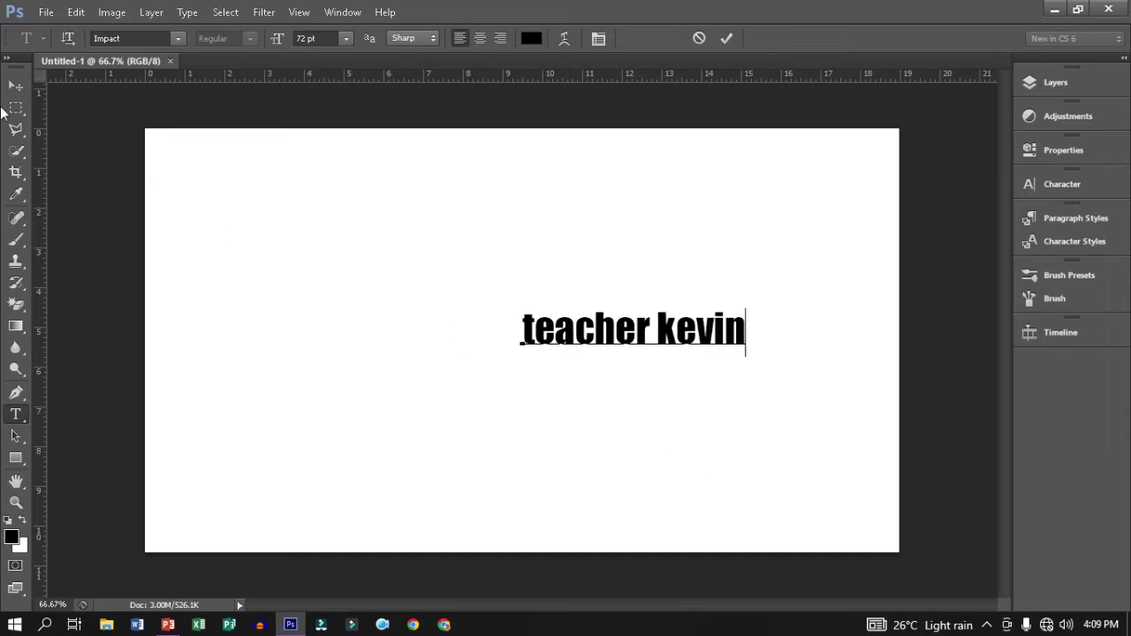
pyautogui.click(16, 88)
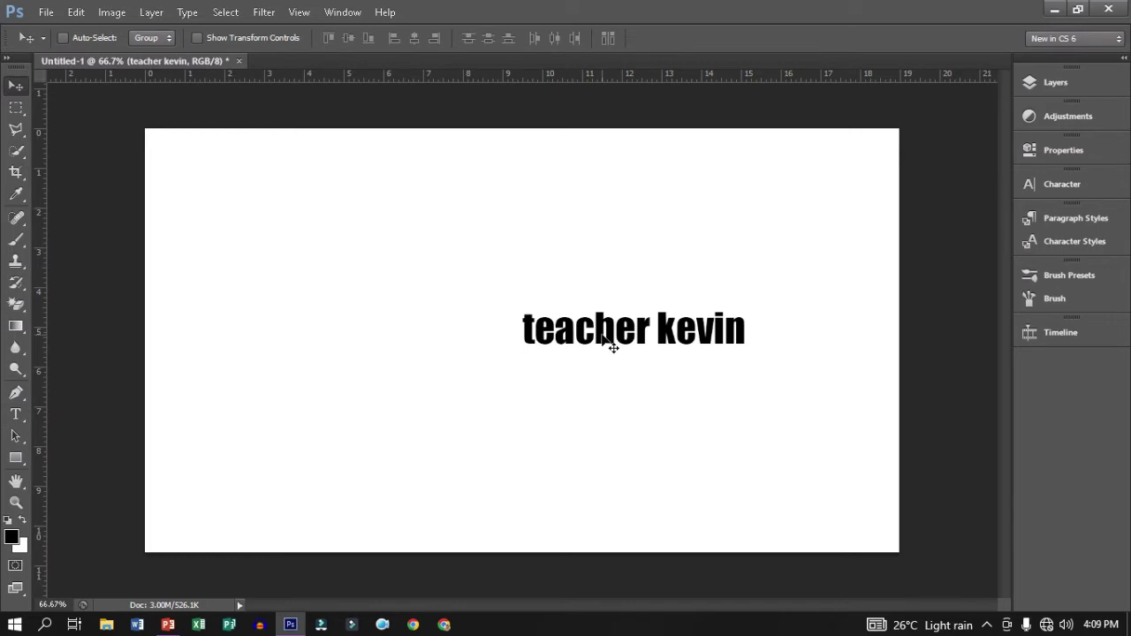
# Step: Scale the text up to about 246% wide by 389% tall, centred on the canvas
pyautogui.moveTo(601, 336); pyautogui.dragTo(492, 348)
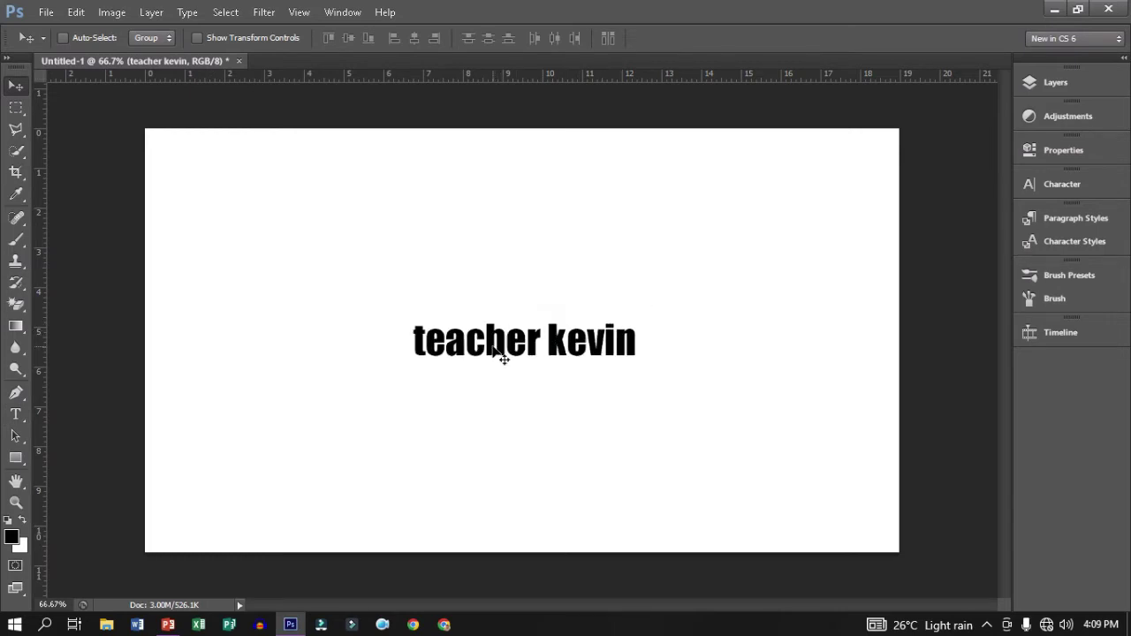
pyautogui.hotkey('ctrl', 't')
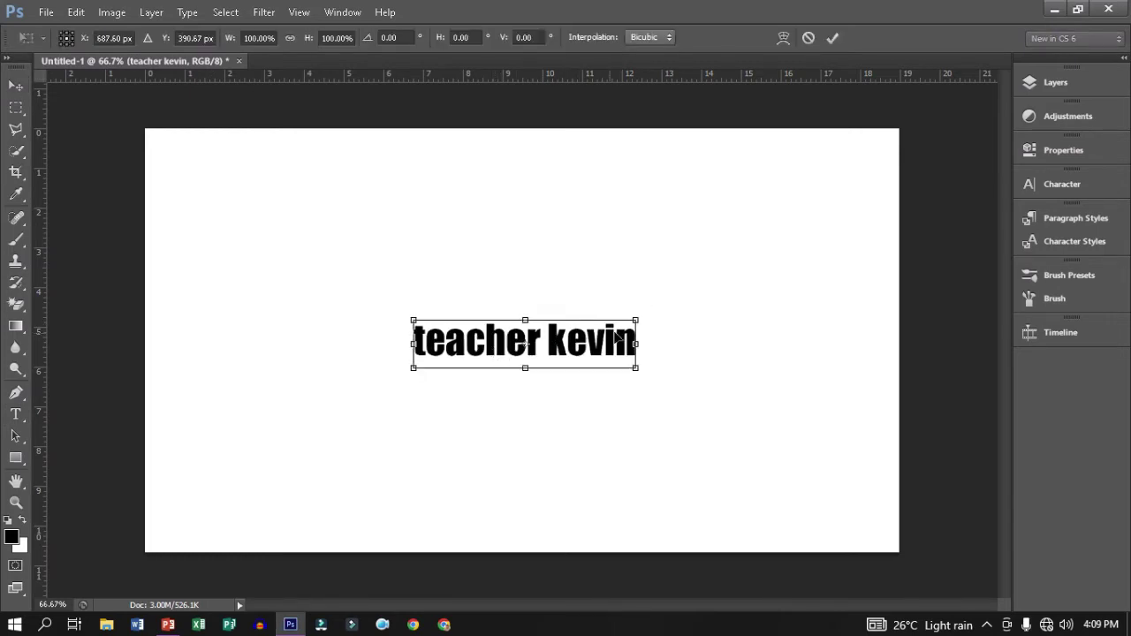
pyautogui.click(1043, 88)
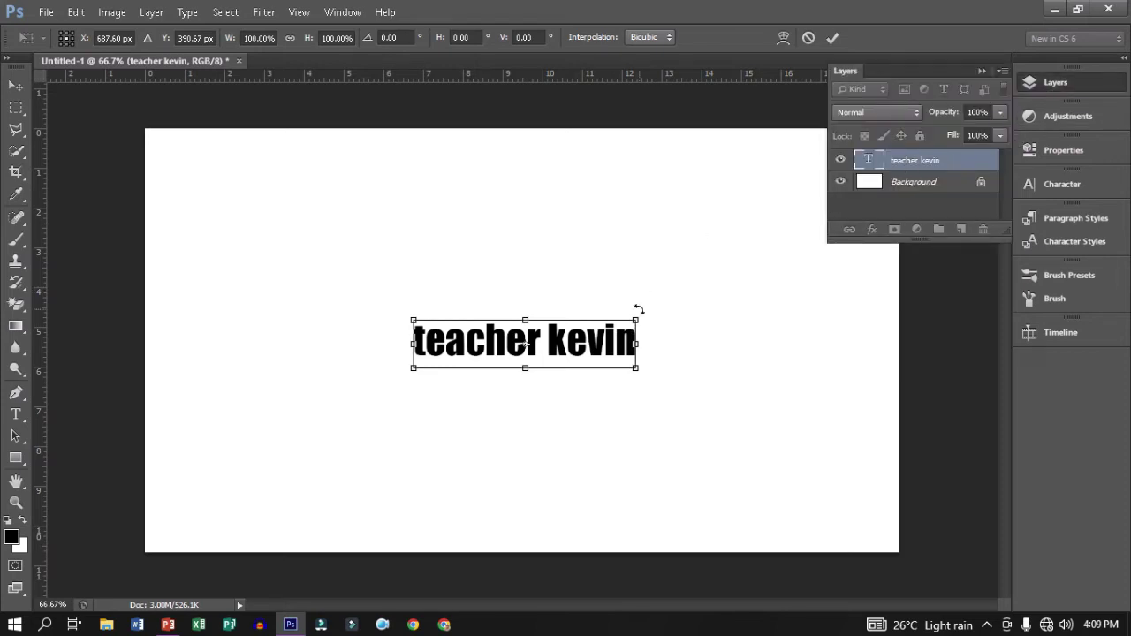
pyautogui.moveTo(636, 319); pyautogui.dragTo(790, 258)
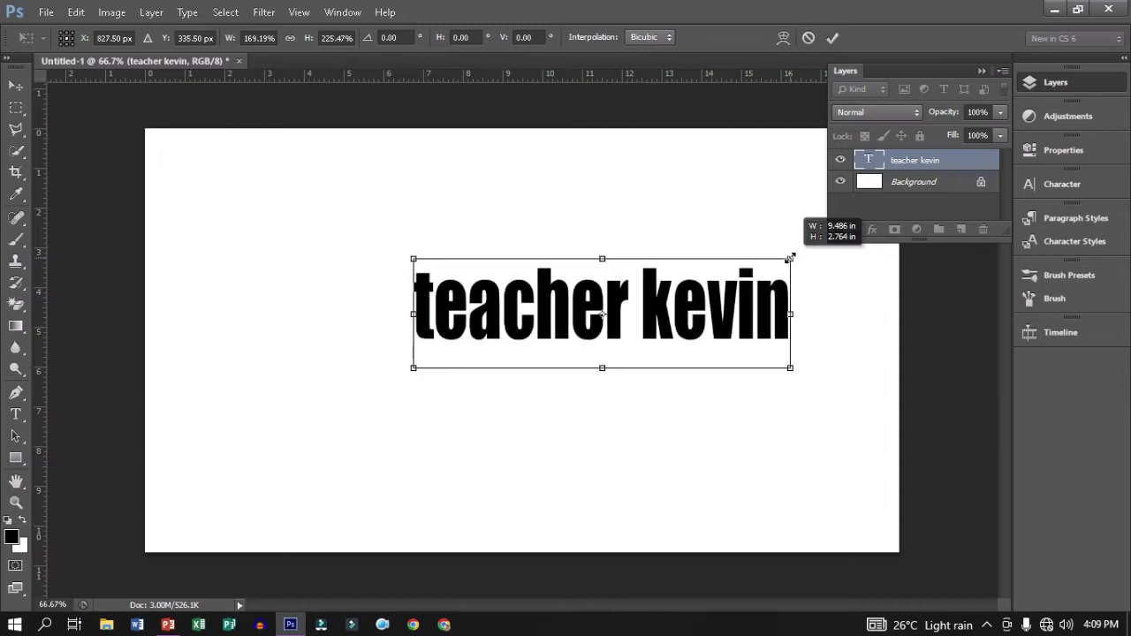
pyautogui.click(982, 71)
pyautogui.moveTo(409, 373); pyautogui.dragTo(238, 453)
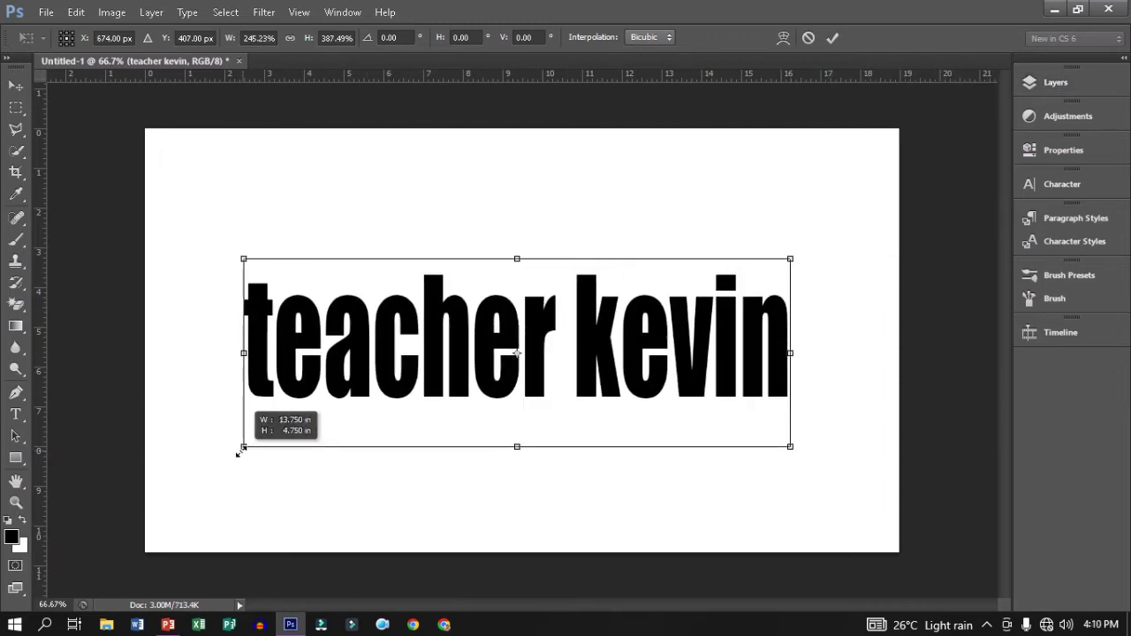
pyautogui.moveTo(382, 395); pyautogui.dragTo(399, 381)
pyautogui.press('Return')
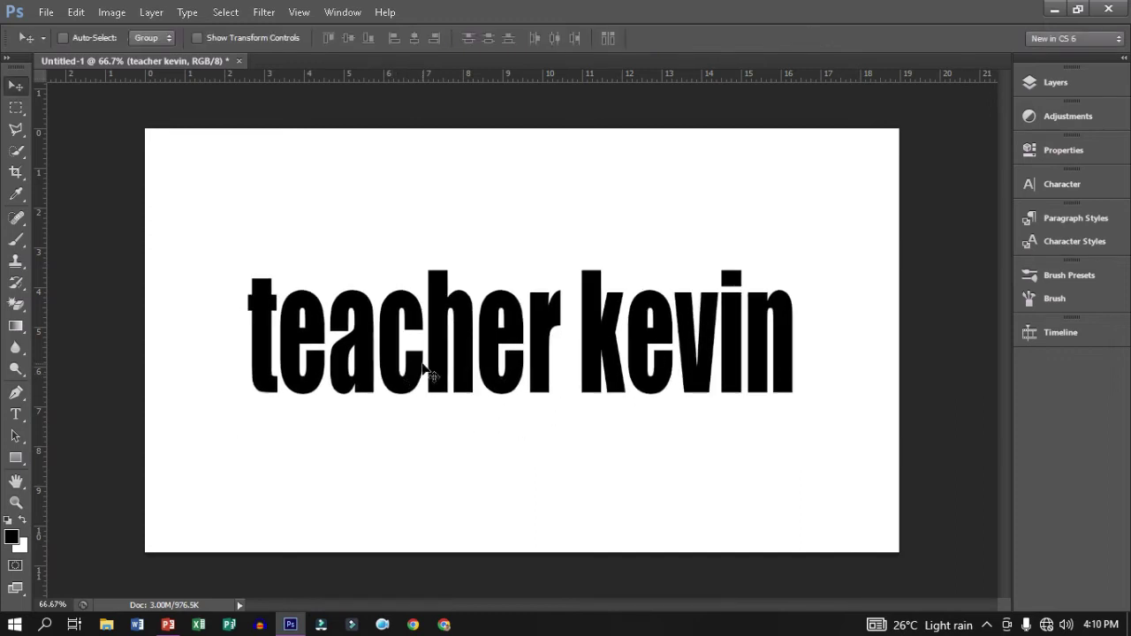
# Step: Change the text's font from Impact to Ravie in the Character panel
pyautogui.click(1039, 83)
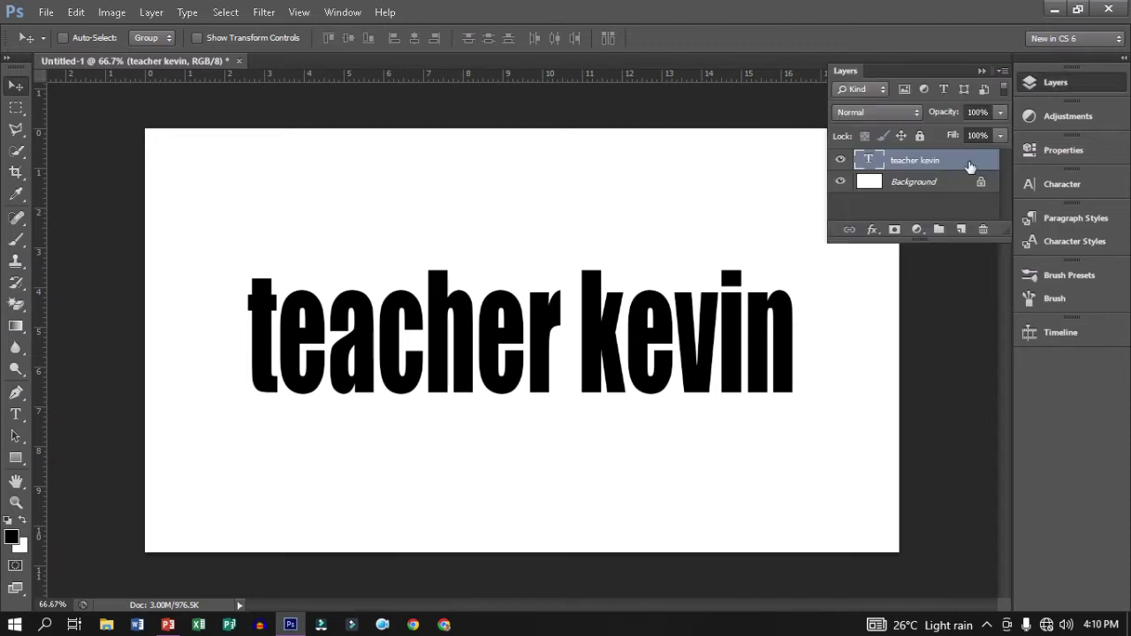
pyautogui.click(1069, 182)
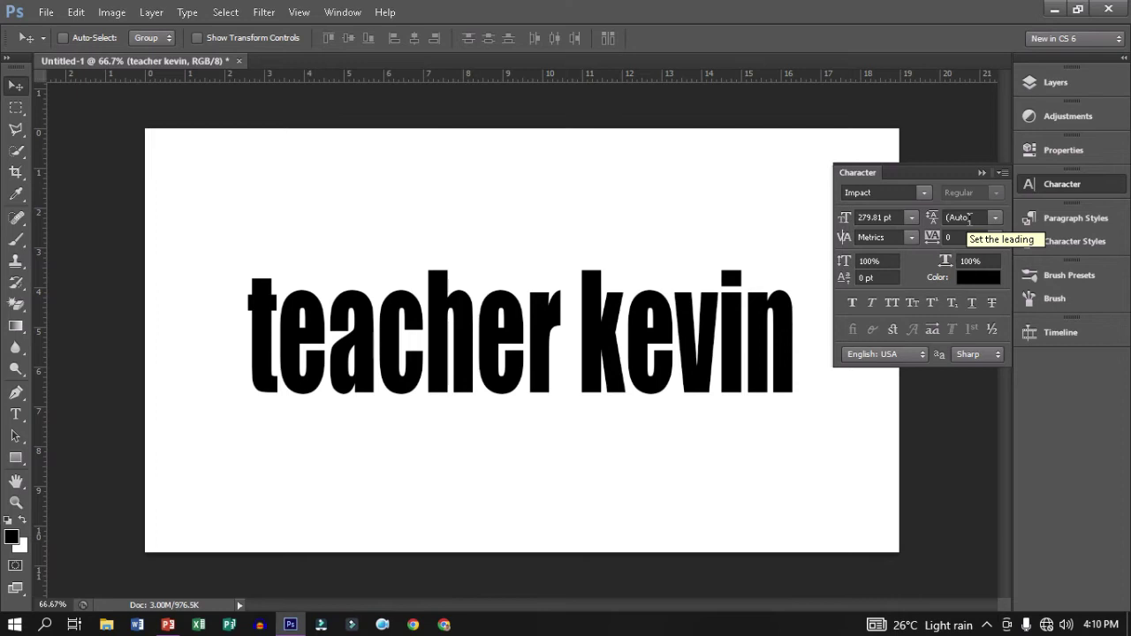
pyautogui.click(924, 194)
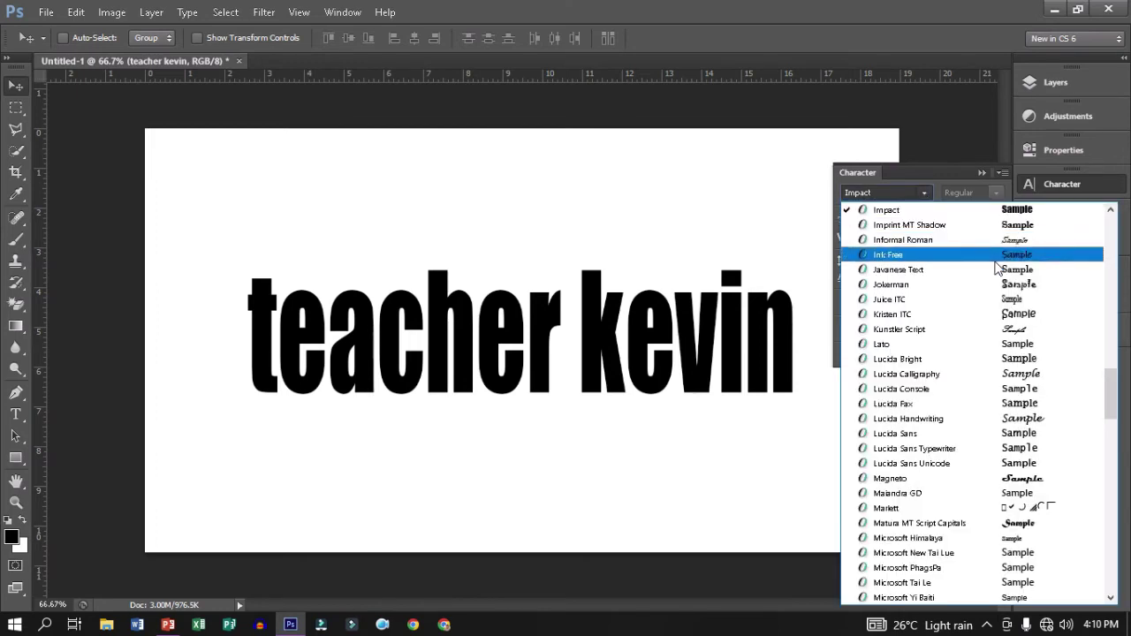
pyautogui.scroll(-5, 1004, 258)
pyautogui.scroll(-3, 1003, 291)
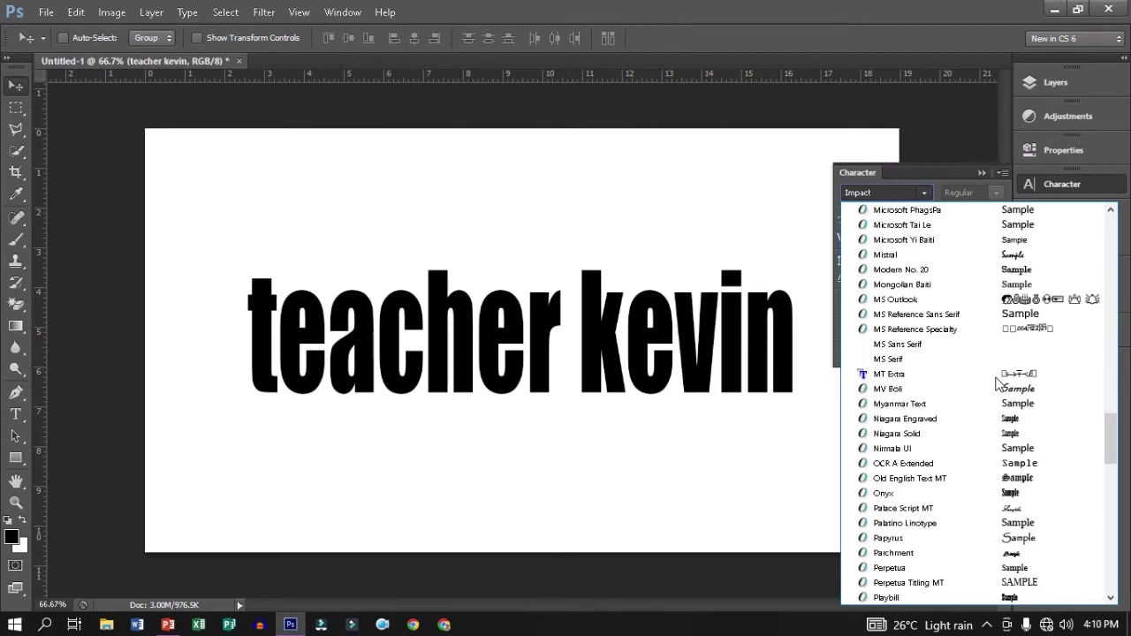
pyautogui.scroll(-4, 1001, 336)
pyautogui.scroll(-3, 998, 382)
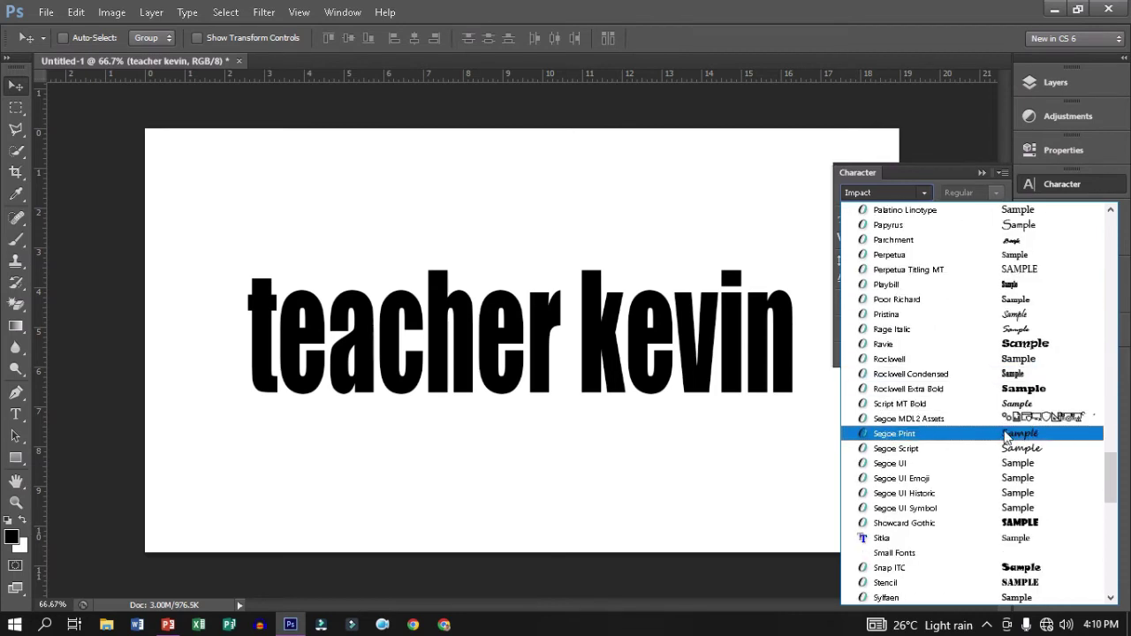
pyautogui.click(1016, 344)
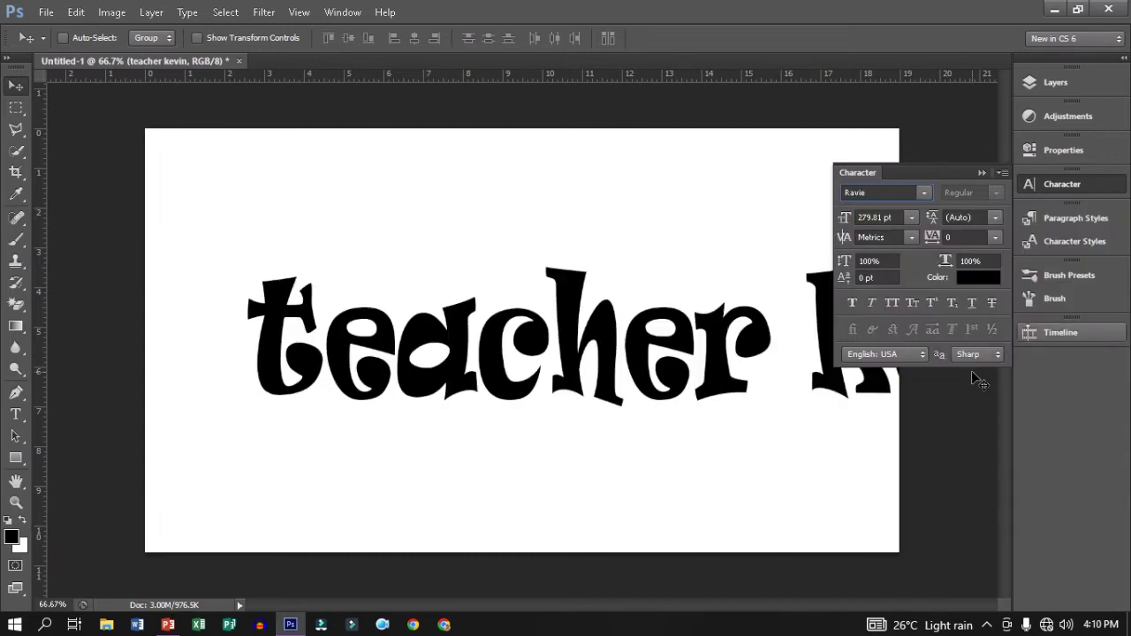
pyautogui.click(981, 174)
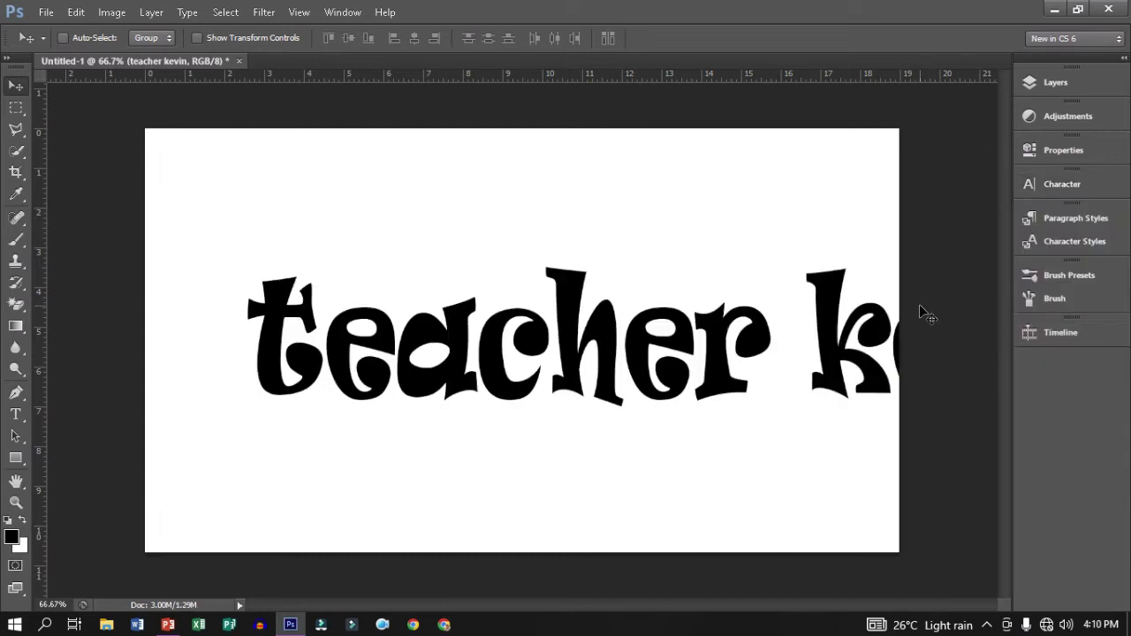
# Step: Scale the Ravie text down to about 70% and centre it within the canvas
pyautogui.hotkey('ctrl', 't')
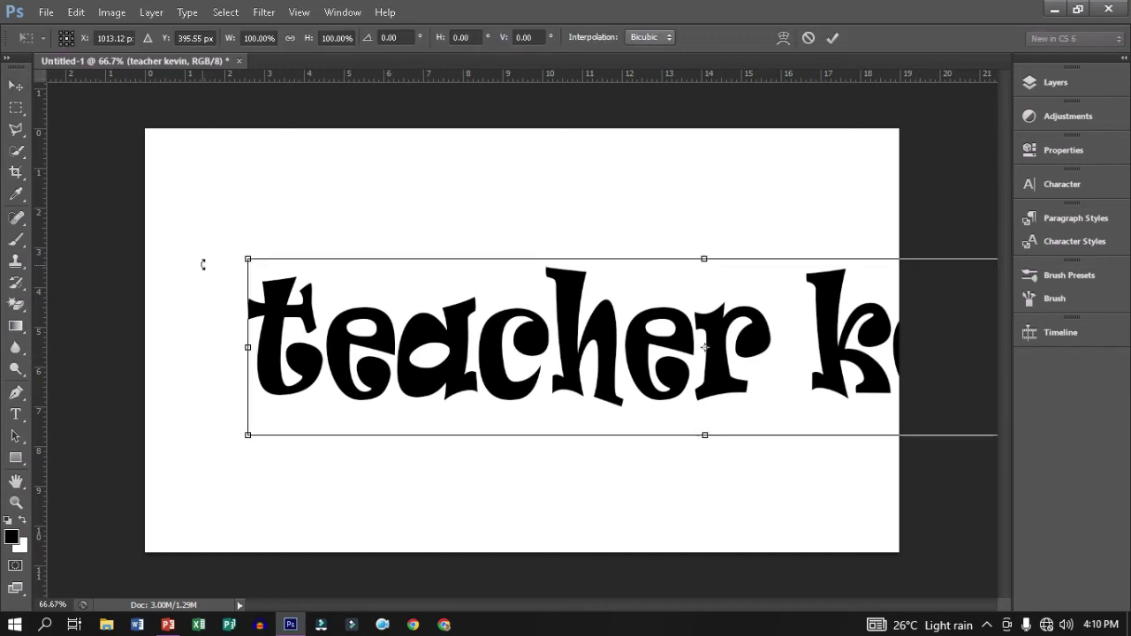
pyautogui.moveTo(259, 265); pyautogui.dragTo(686, 347)
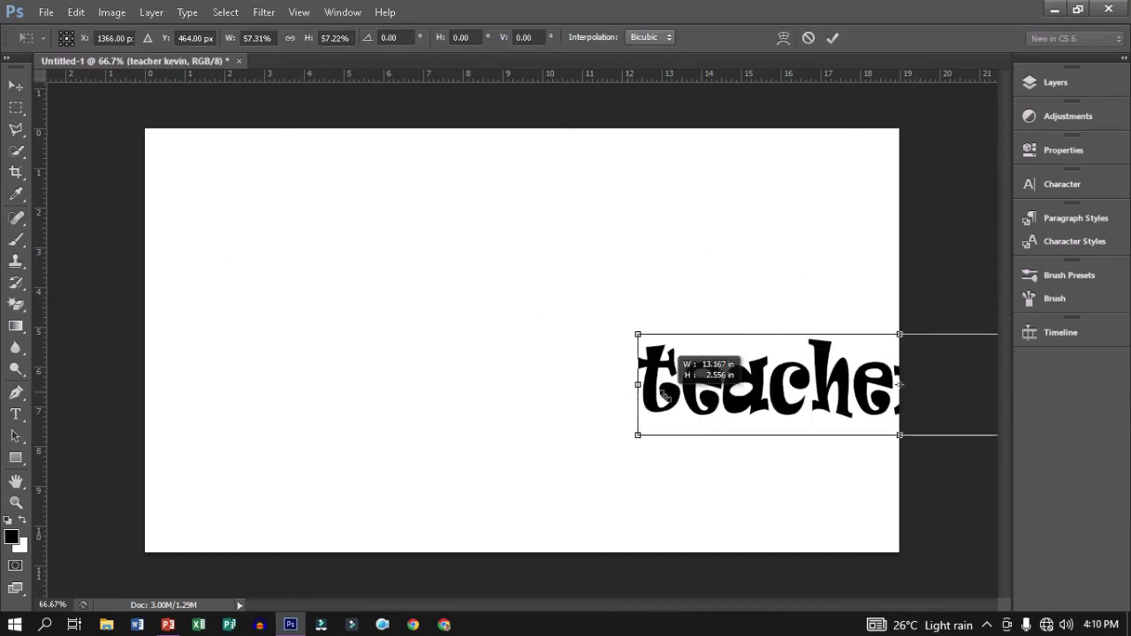
pyautogui.moveTo(787, 409); pyautogui.dragTo(299, 396)
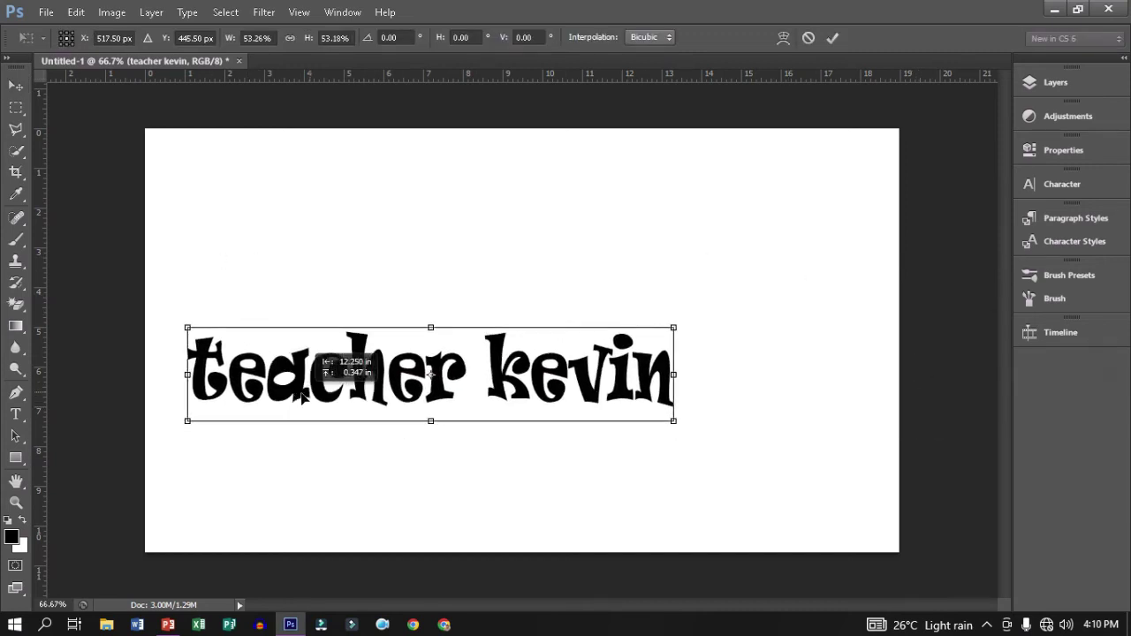
pyautogui.moveTo(673, 327); pyautogui.dragTo(830, 297)
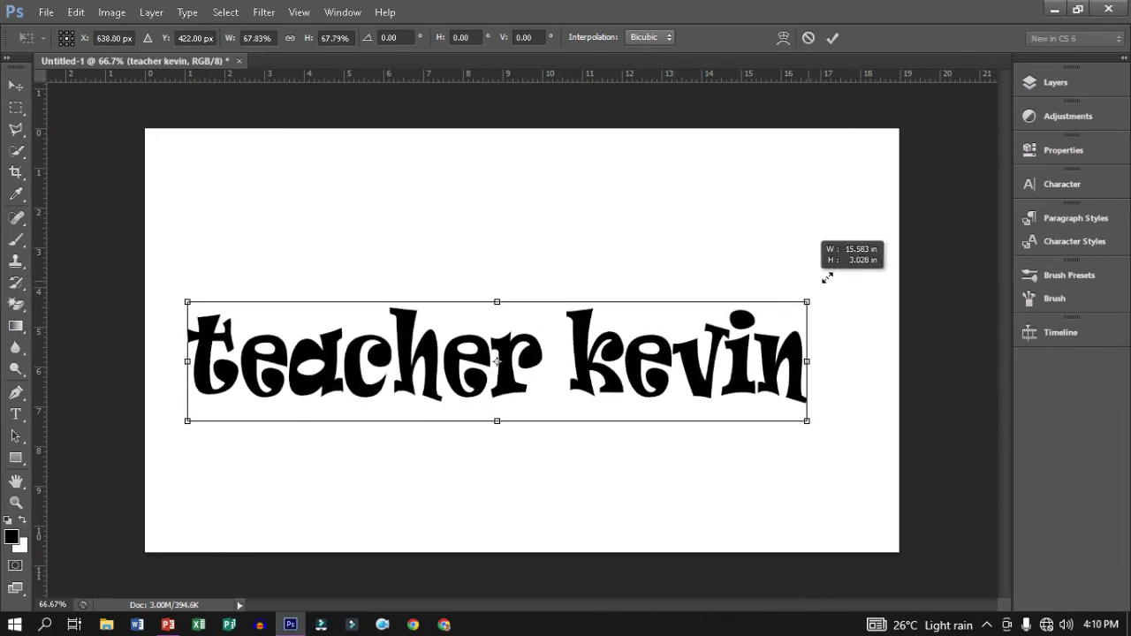
pyautogui.moveTo(761, 364); pyautogui.dragTo(765, 343)
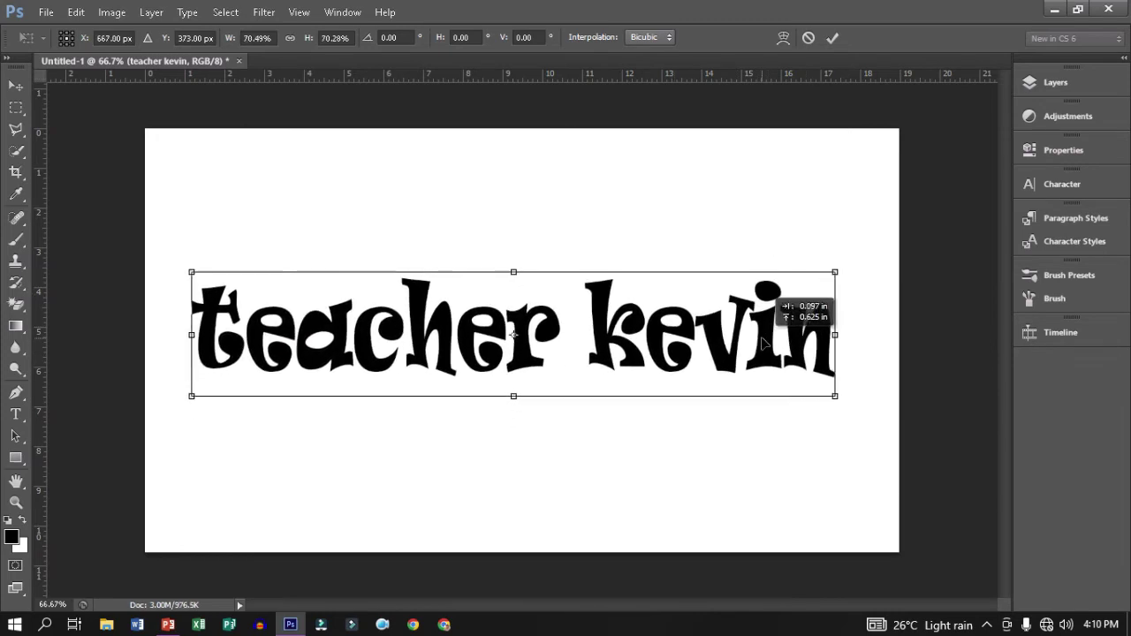
pyautogui.press('Return')
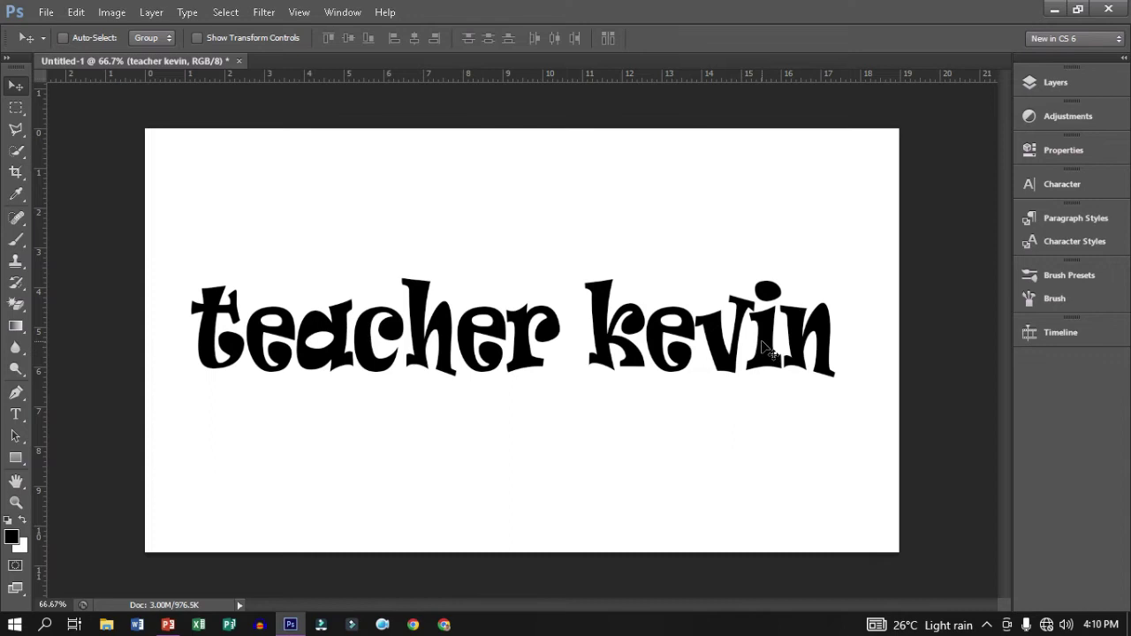
pyautogui.click(1055, 82)
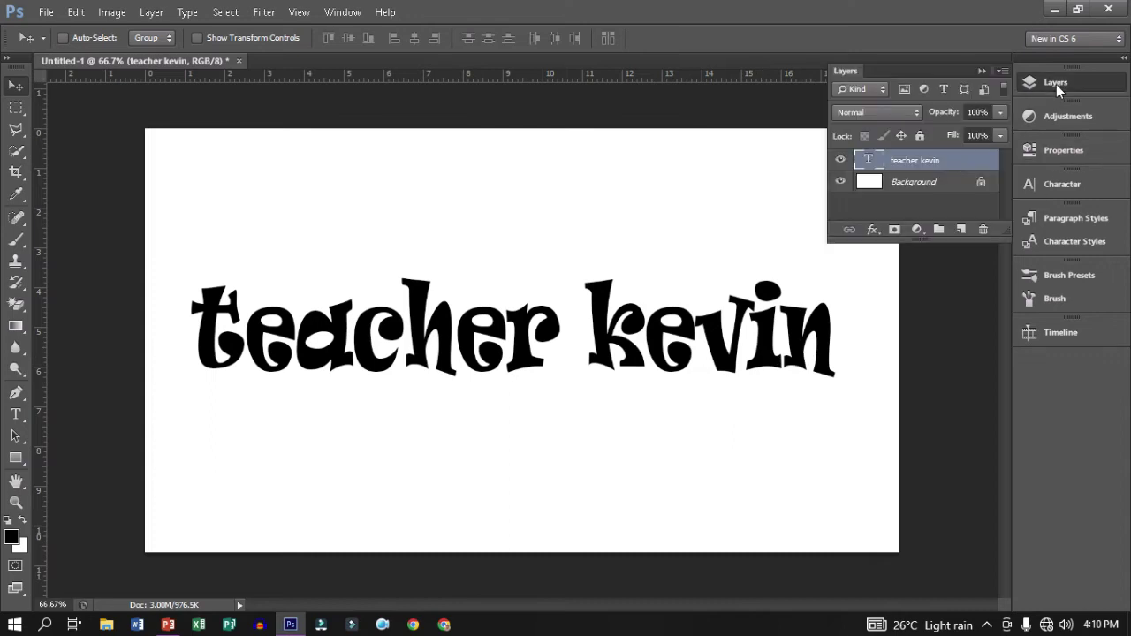
pyautogui.click(1060, 187)
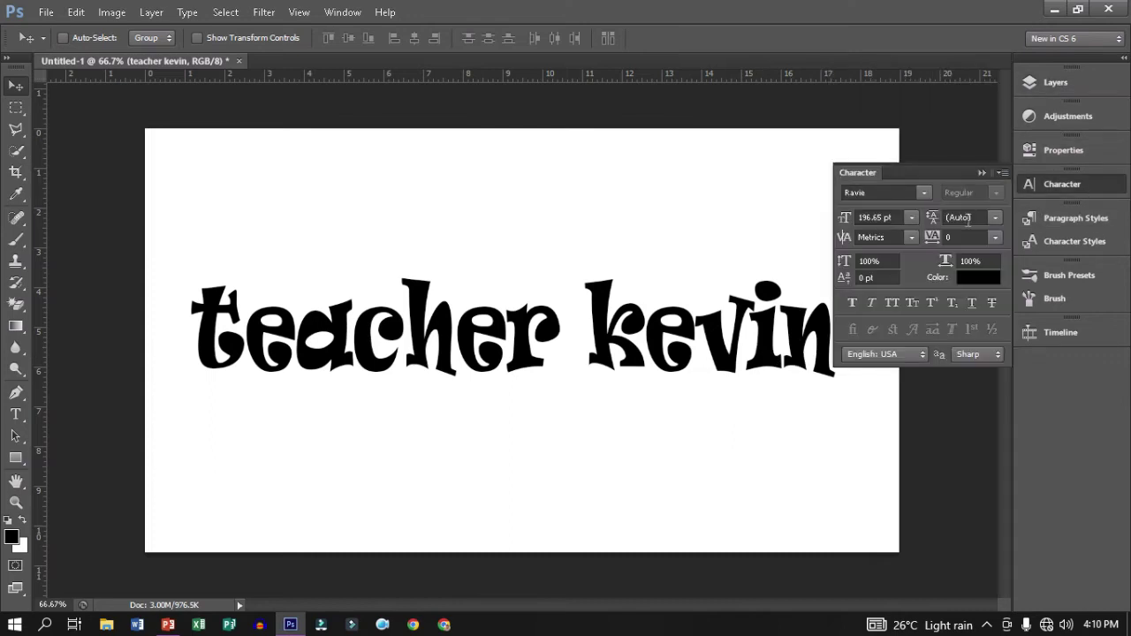
# Step: Change the text colour from black to bright yellow #f5fe02
pyautogui.click(977, 277)
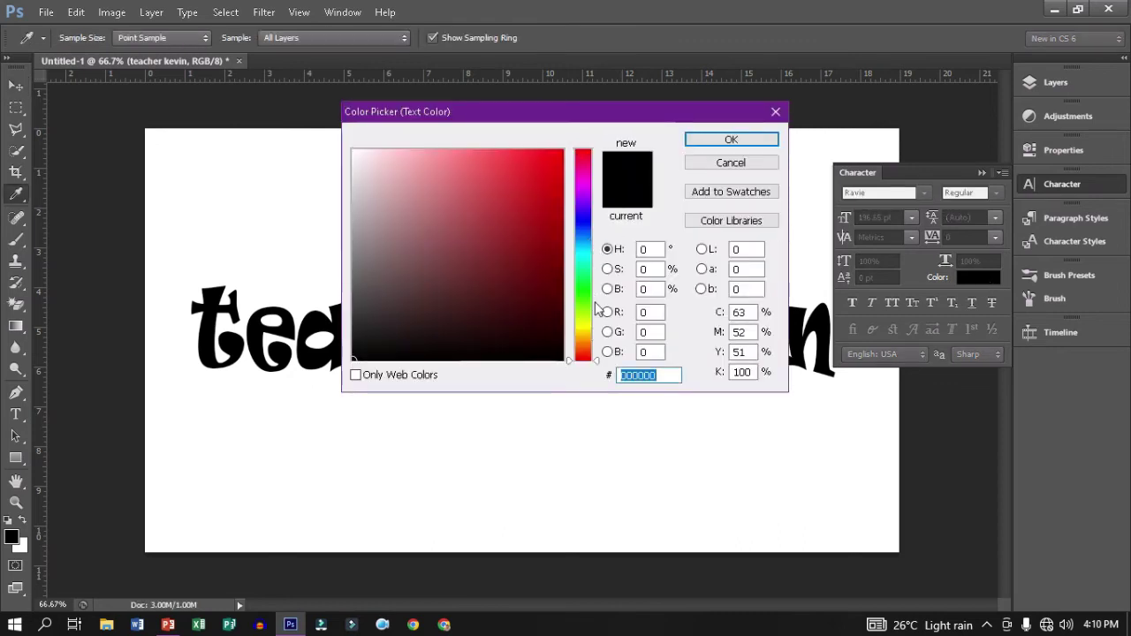
pyautogui.click(590, 325)
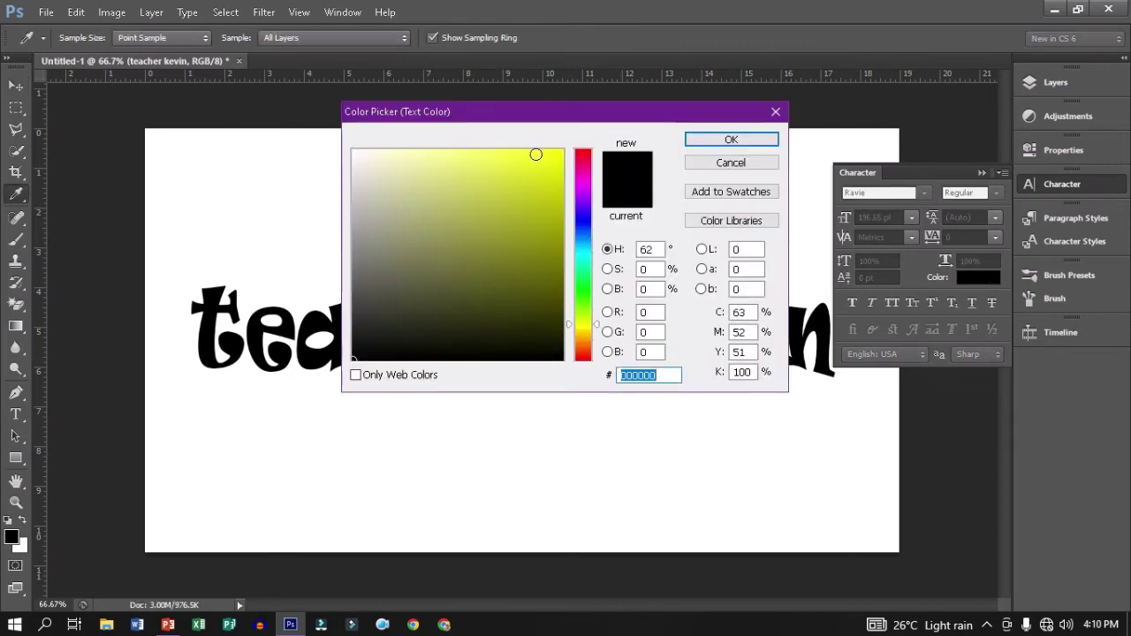
pyautogui.click(562, 152)
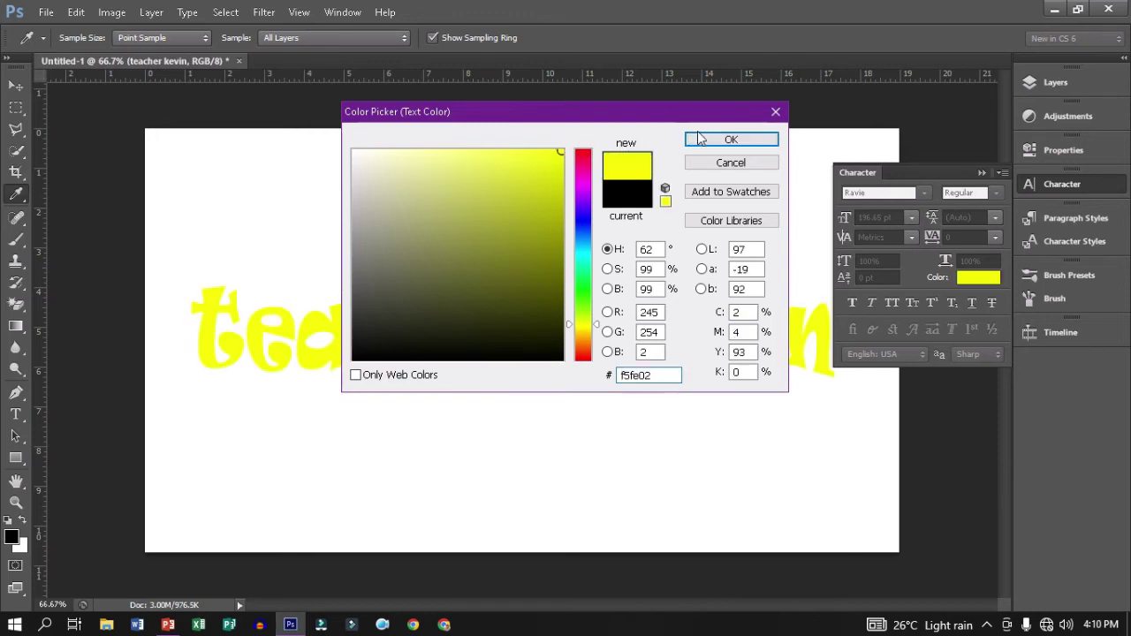
pyautogui.click(726, 140)
pyautogui.click(979, 173)
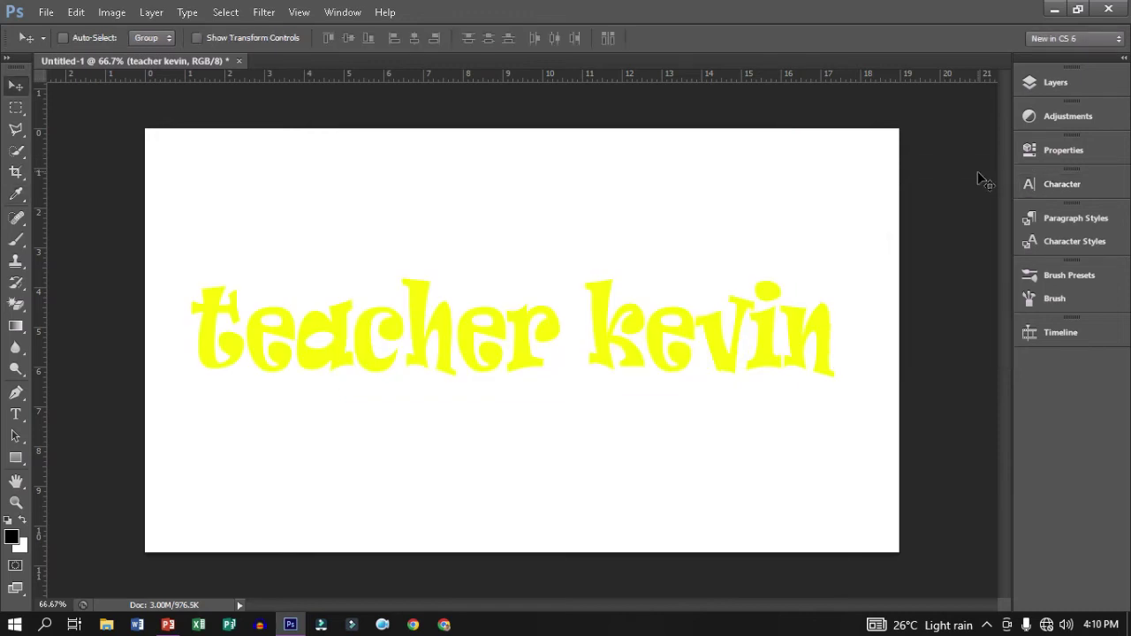
pyautogui.click(1106, 85)
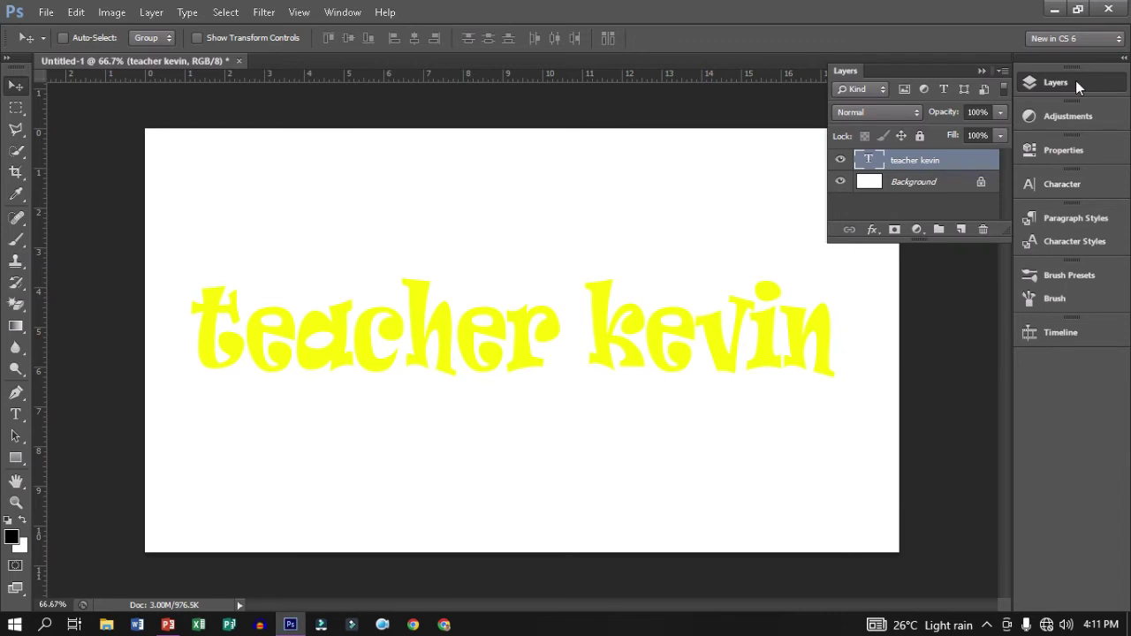
pyautogui.rightClick(950, 160)
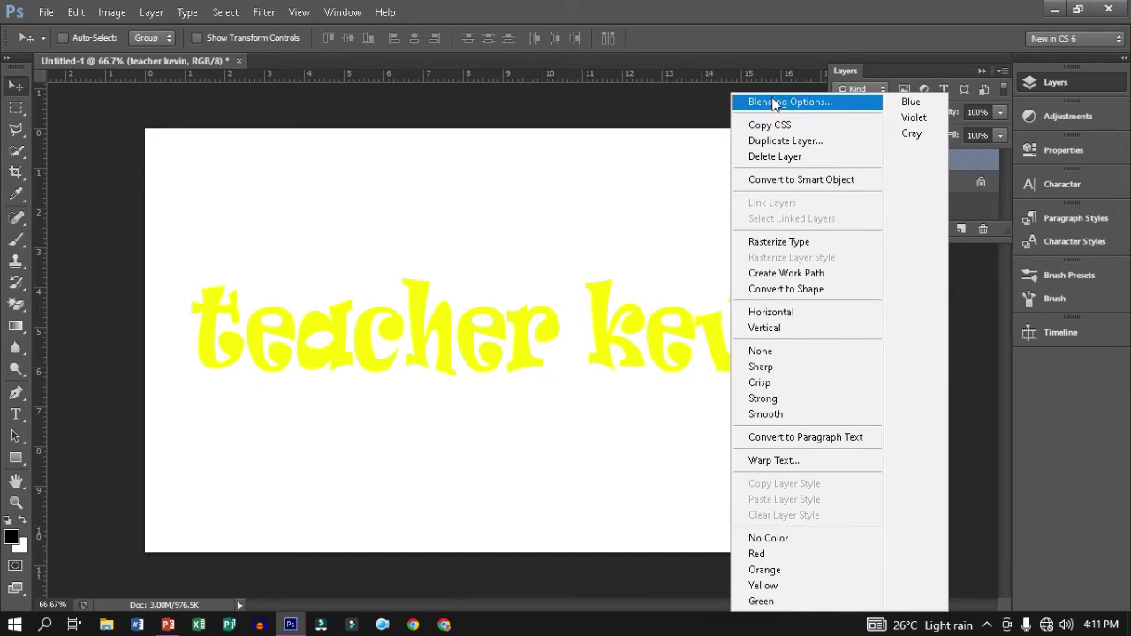
# Step: Add Bevel & Emboss with Contour, without Texture, to the text layer
pyautogui.click(772, 101)
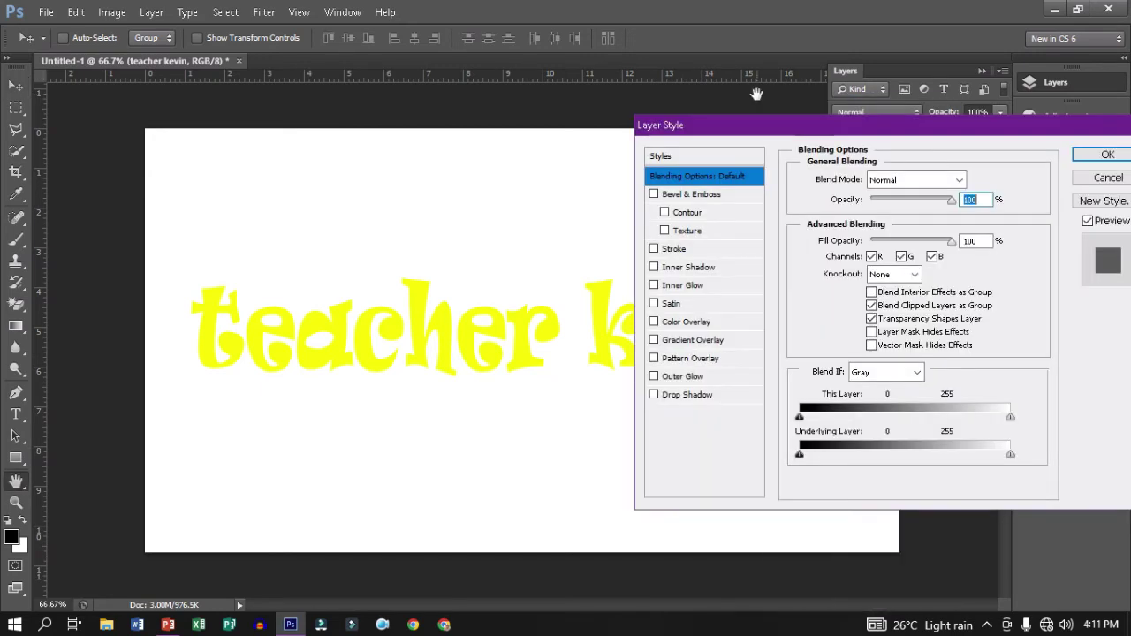
pyautogui.click(654, 194)
pyautogui.click(664, 212)
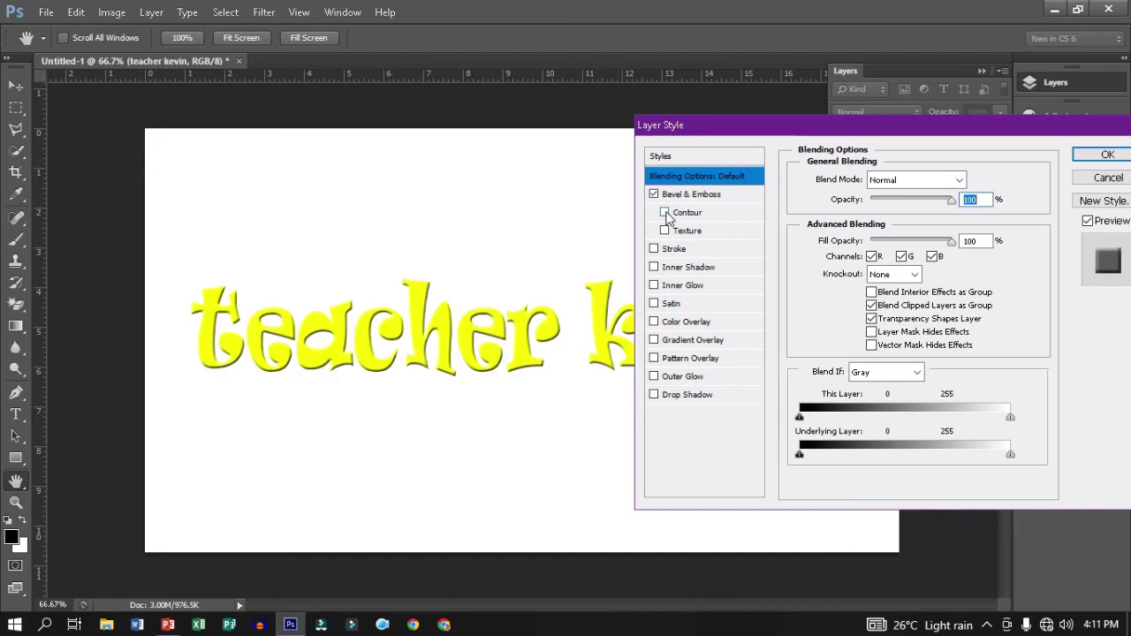
pyautogui.click(666, 230)
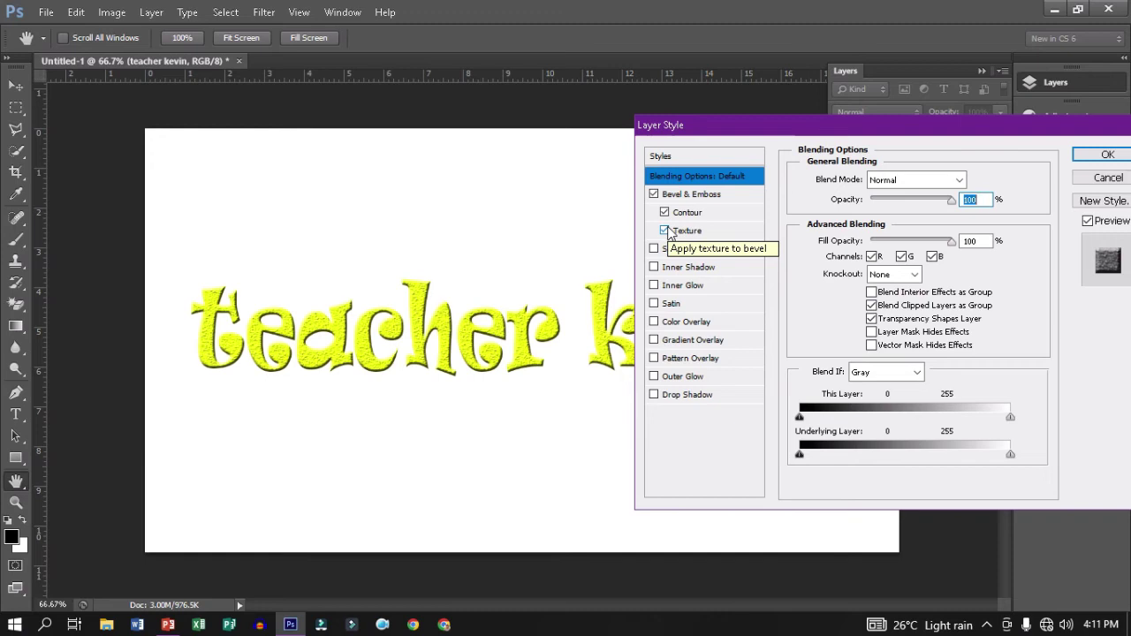
pyautogui.click(665, 231)
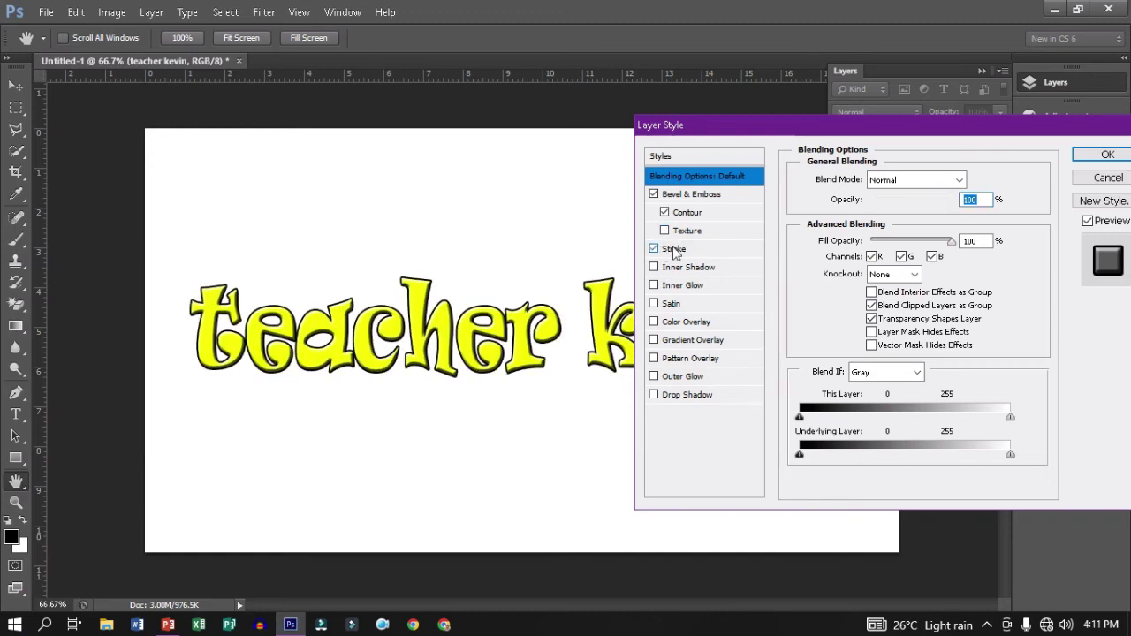
# Step: Add a black 9 px outside stroke and apply the layer style
pyautogui.click(674, 250)
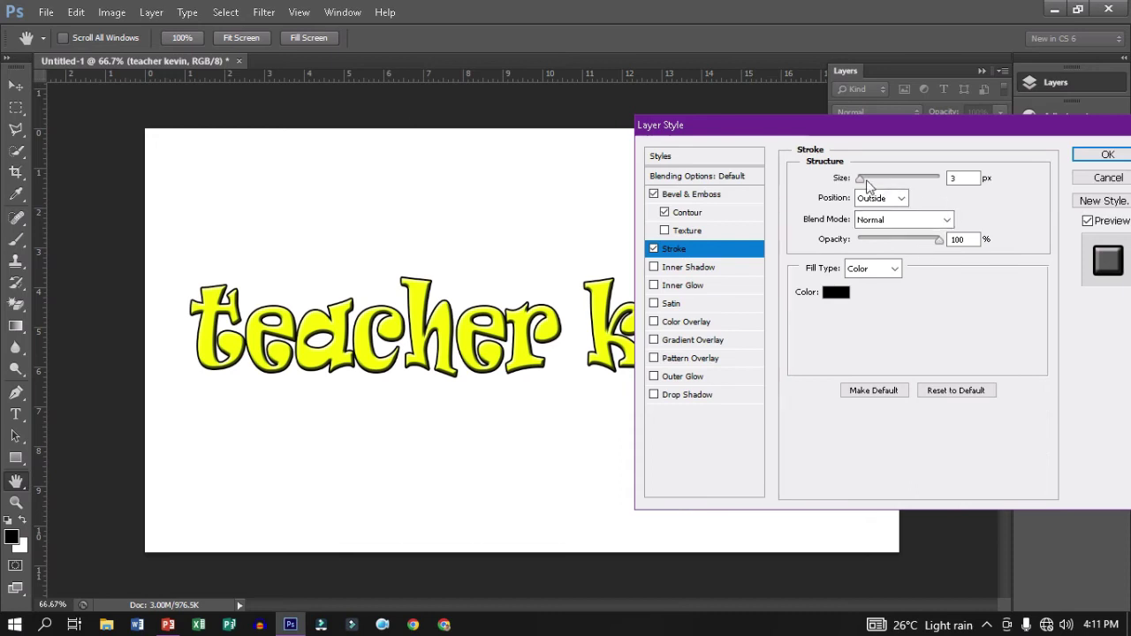
pyautogui.moveTo(862, 180); pyautogui.dragTo(866, 182)
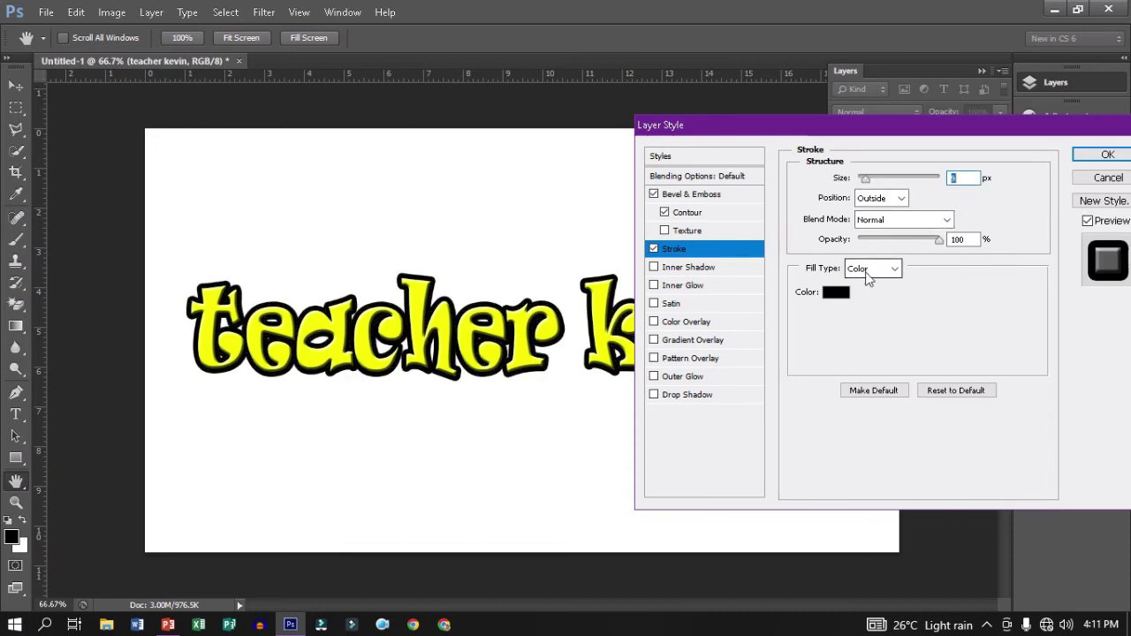
pyautogui.click(841, 295)
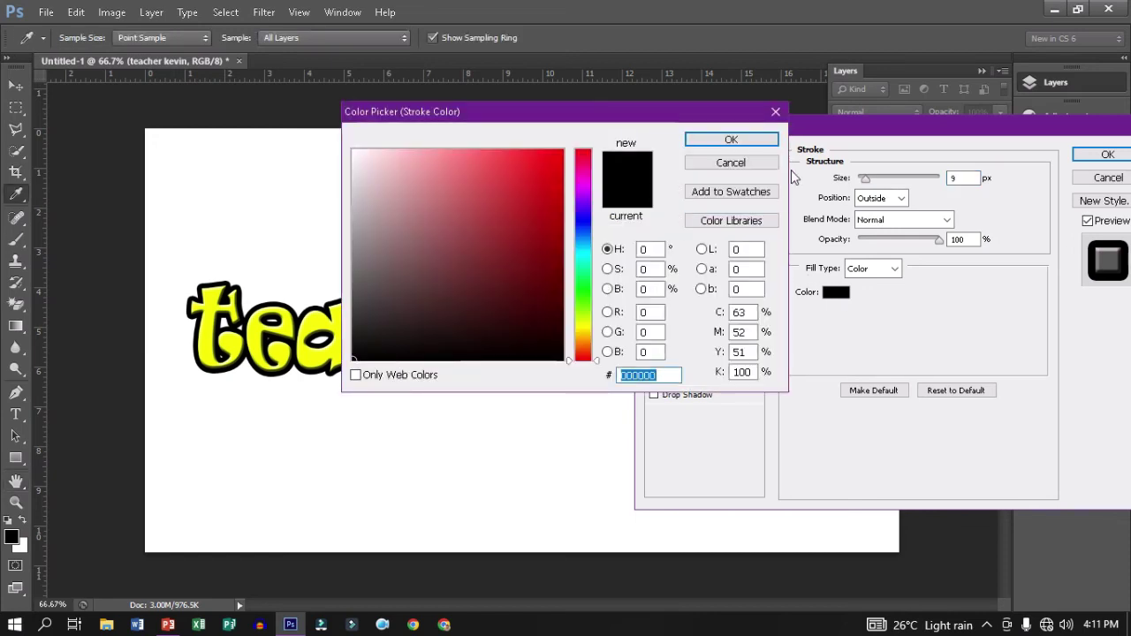
pyautogui.click(731, 140)
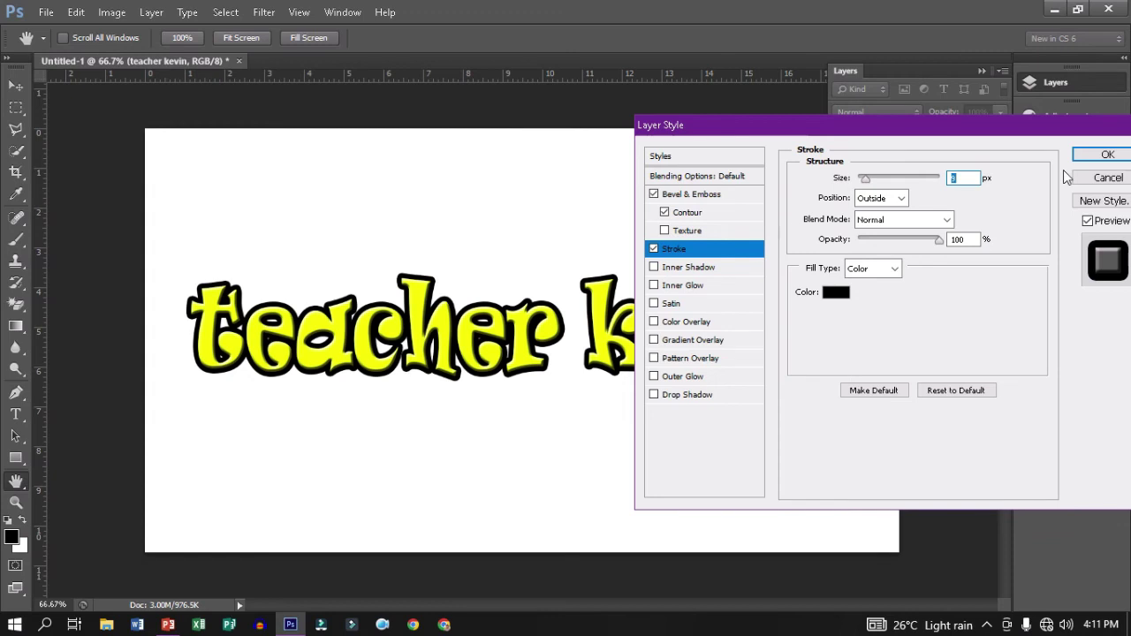
pyautogui.click(1107, 155)
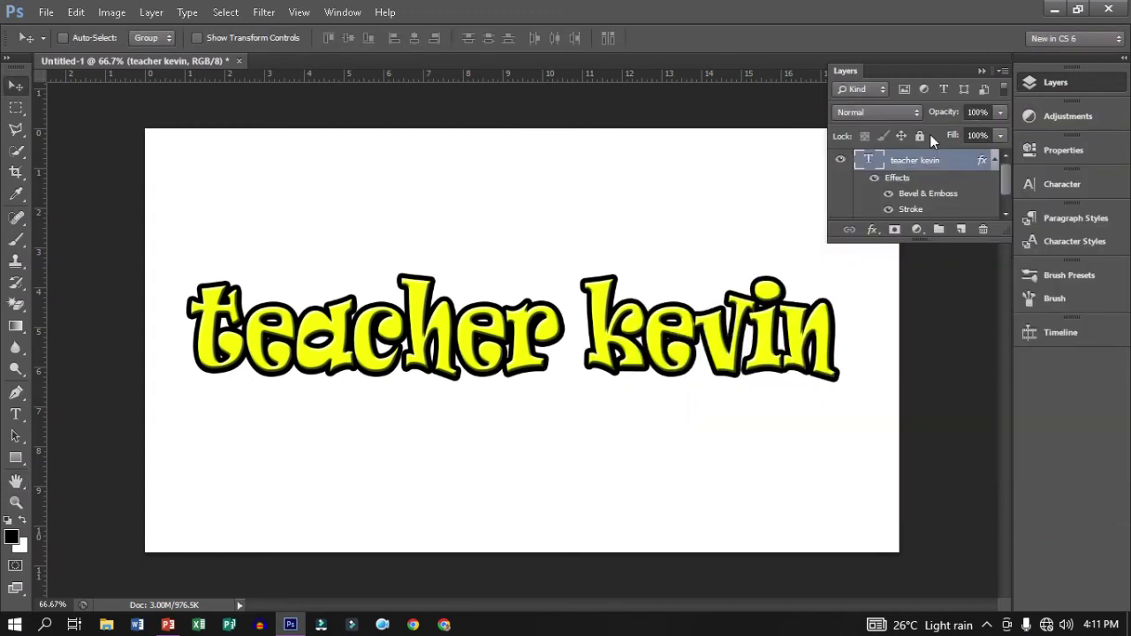
pyautogui.rightClick(909, 172)
# Step: Set the bevel to 378% depth and 73 px size, with Texture enabled
pyautogui.click(941, 120)
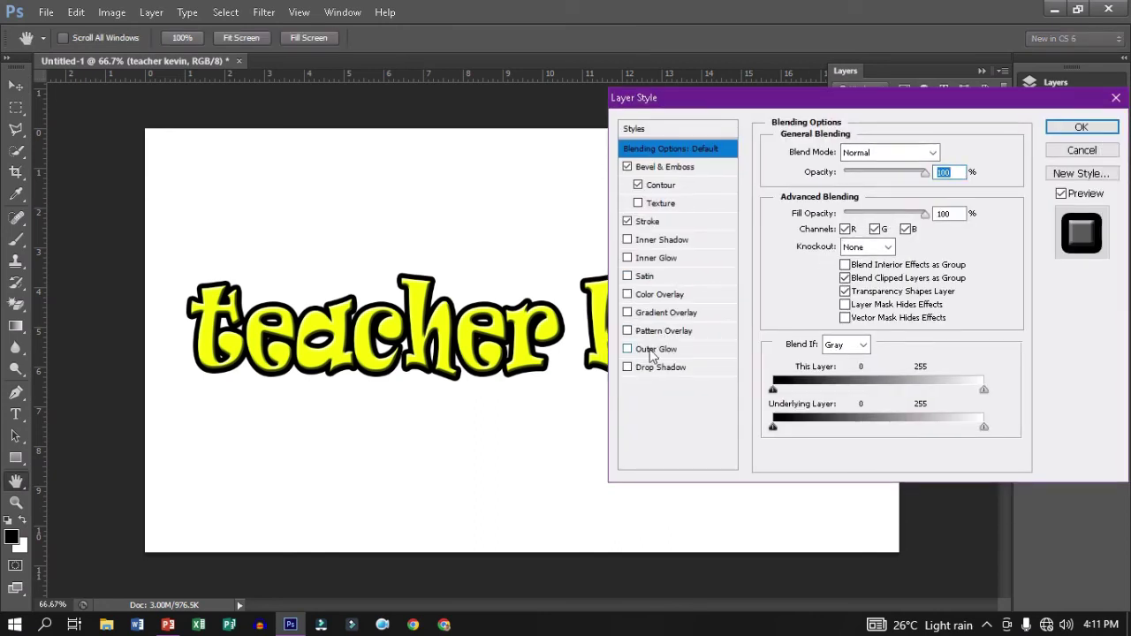
pyautogui.click(1069, 129)
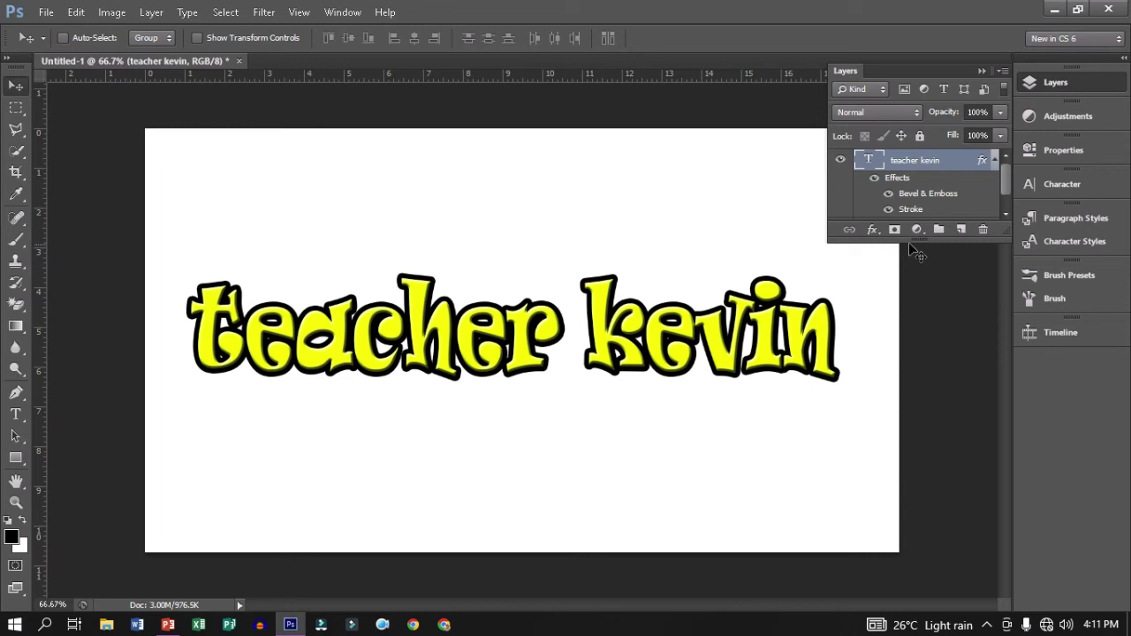
pyautogui.rightClick(940, 159)
pyautogui.click(785, 106)
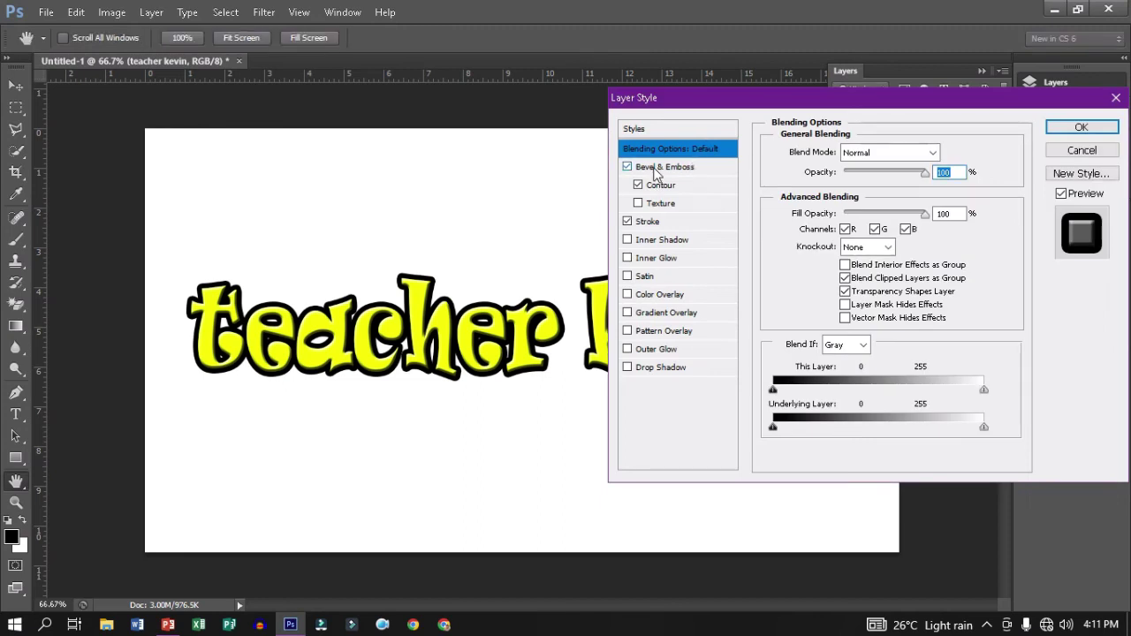
pyautogui.click(659, 167)
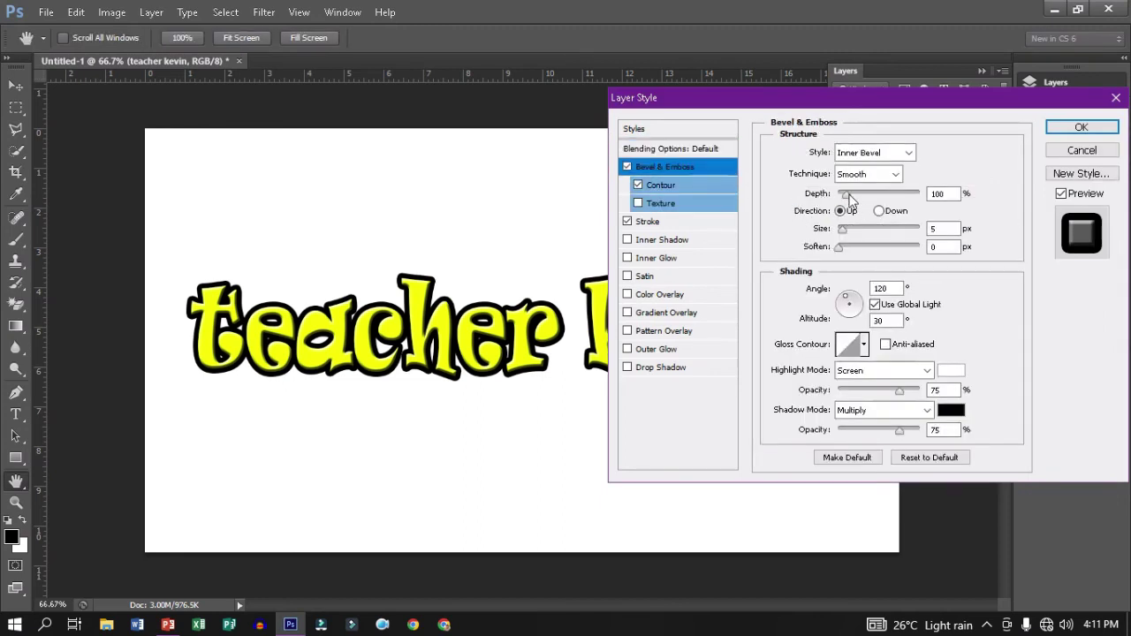
pyautogui.moveTo(847, 196); pyautogui.dragTo(867, 194)
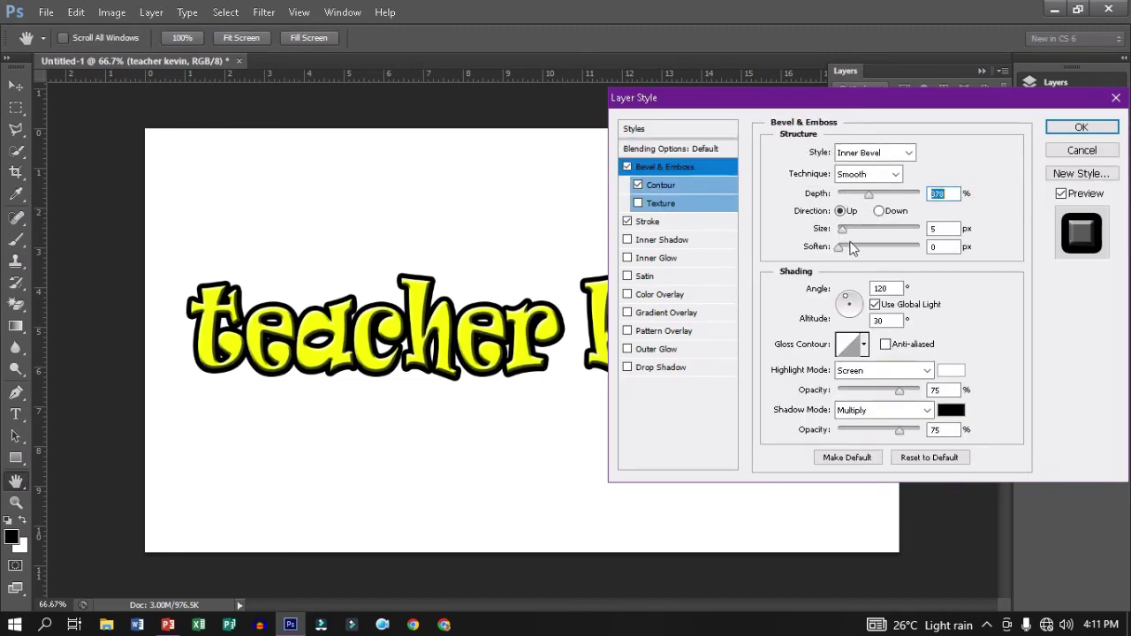
pyautogui.moveTo(839, 229); pyautogui.dragTo(848, 230)
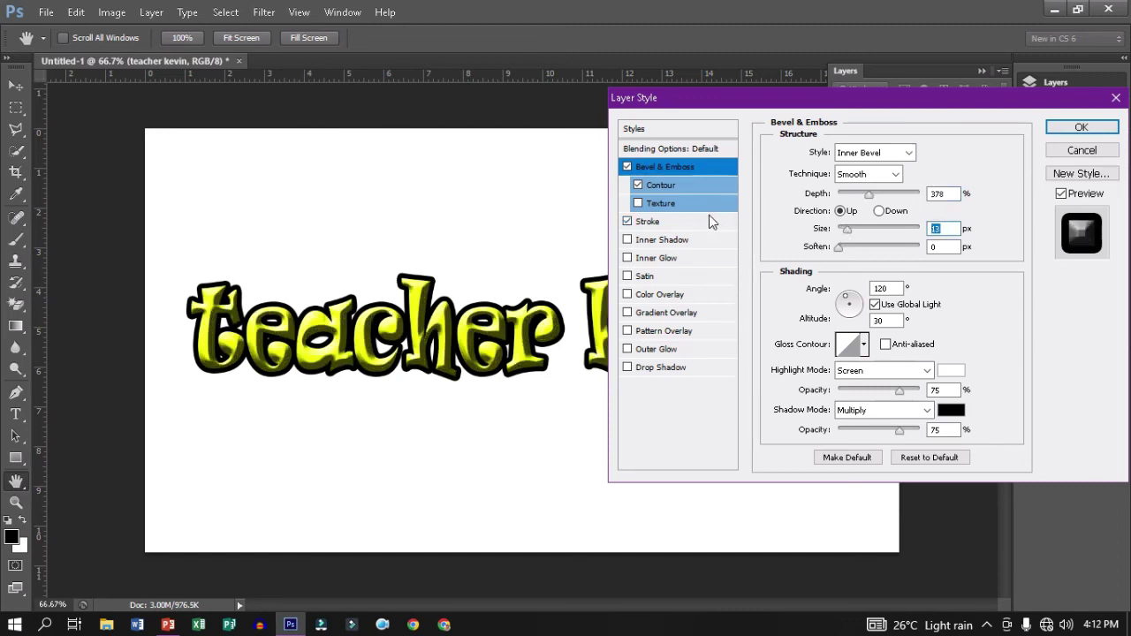
pyautogui.click(638, 203)
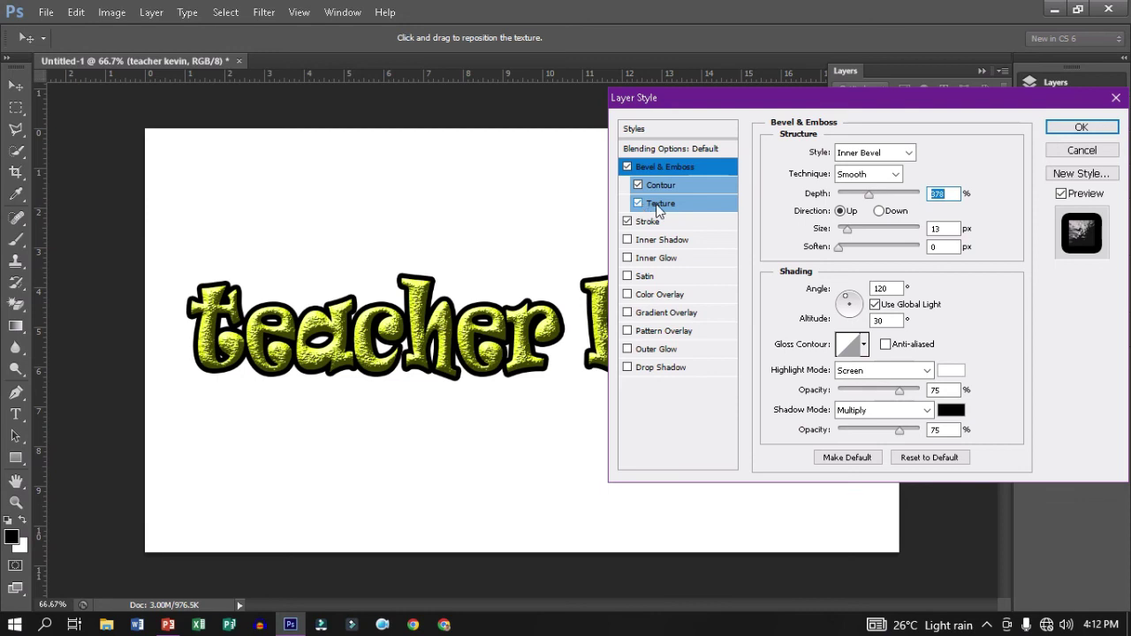
pyautogui.moveTo(847, 229); pyautogui.dragTo(867, 229)
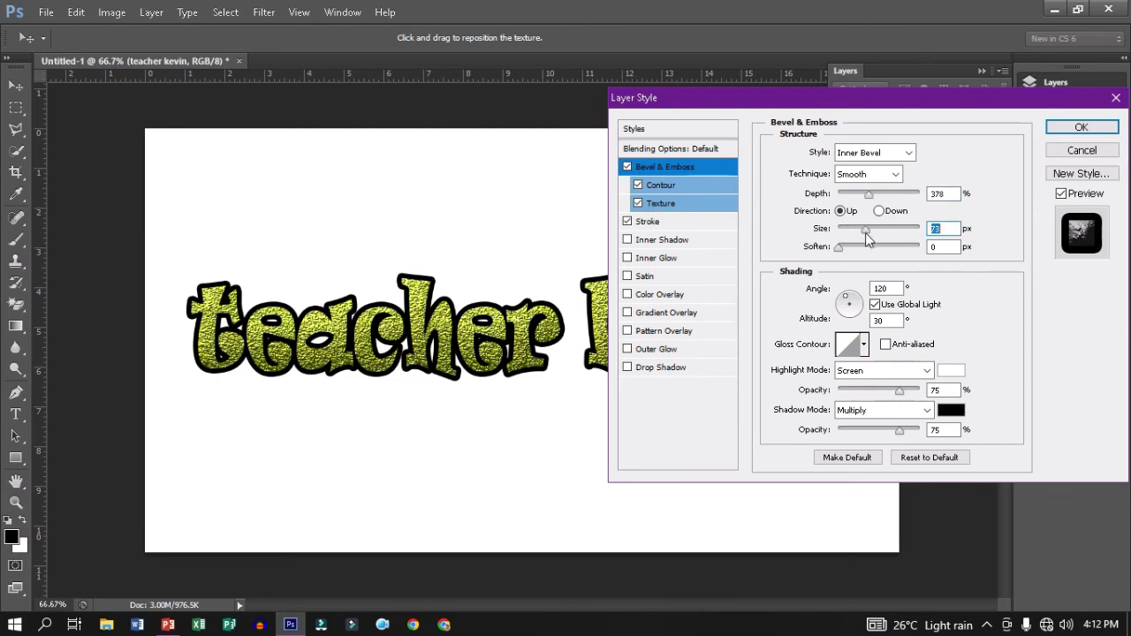
pyautogui.click(1076, 129)
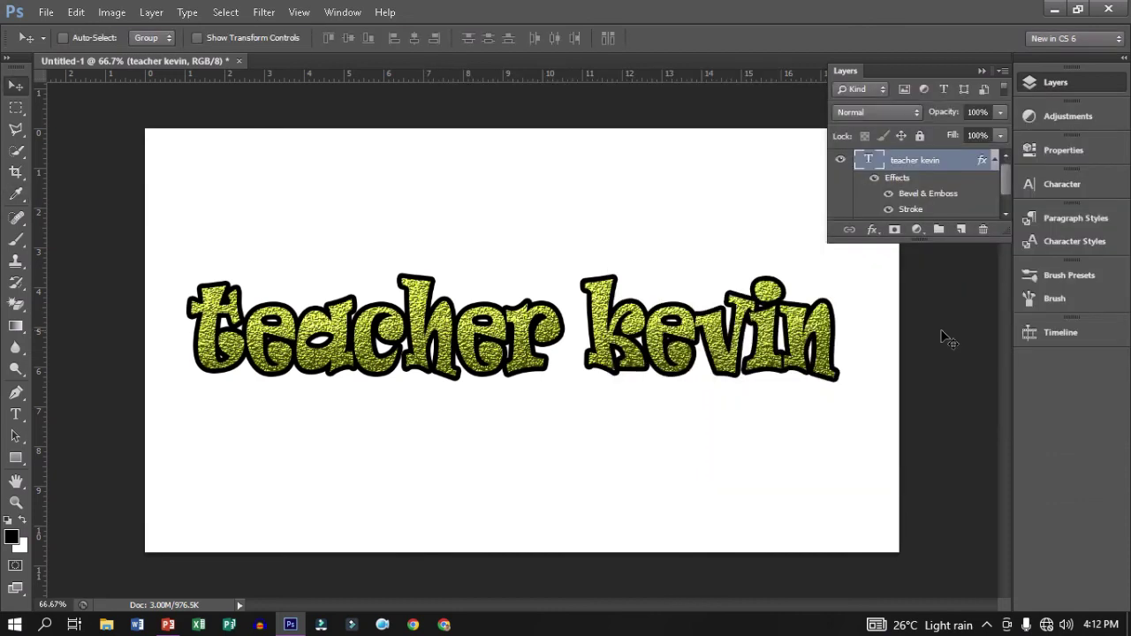
# Step: Convert the Background into Layer 0 and hide it to leave transparency
pyautogui.click(981, 71)
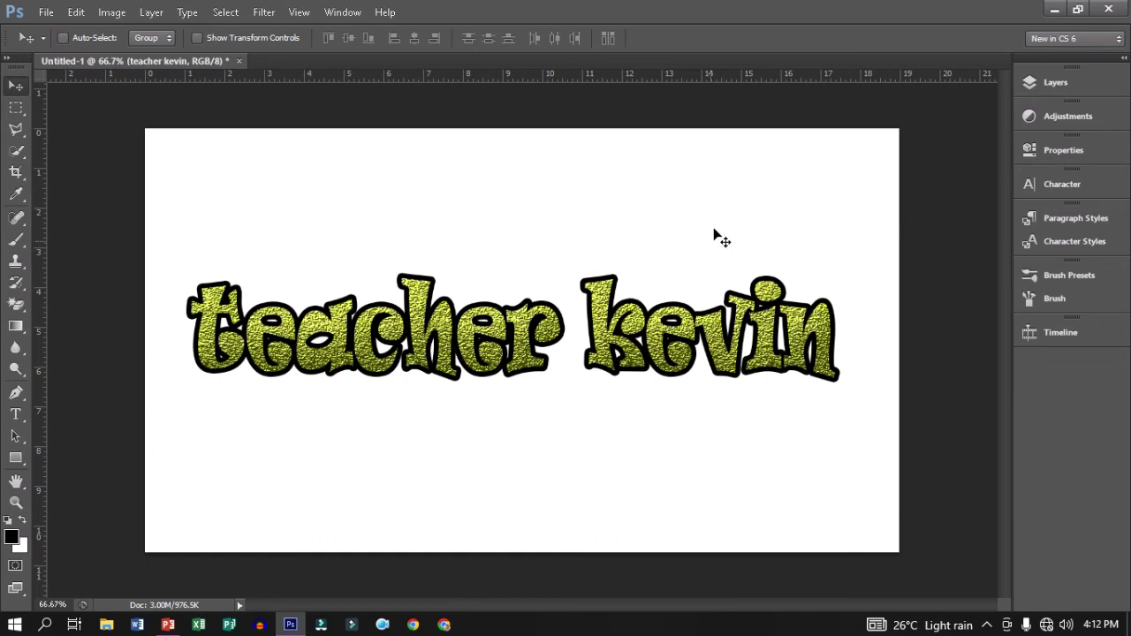
pyautogui.click(1063, 90)
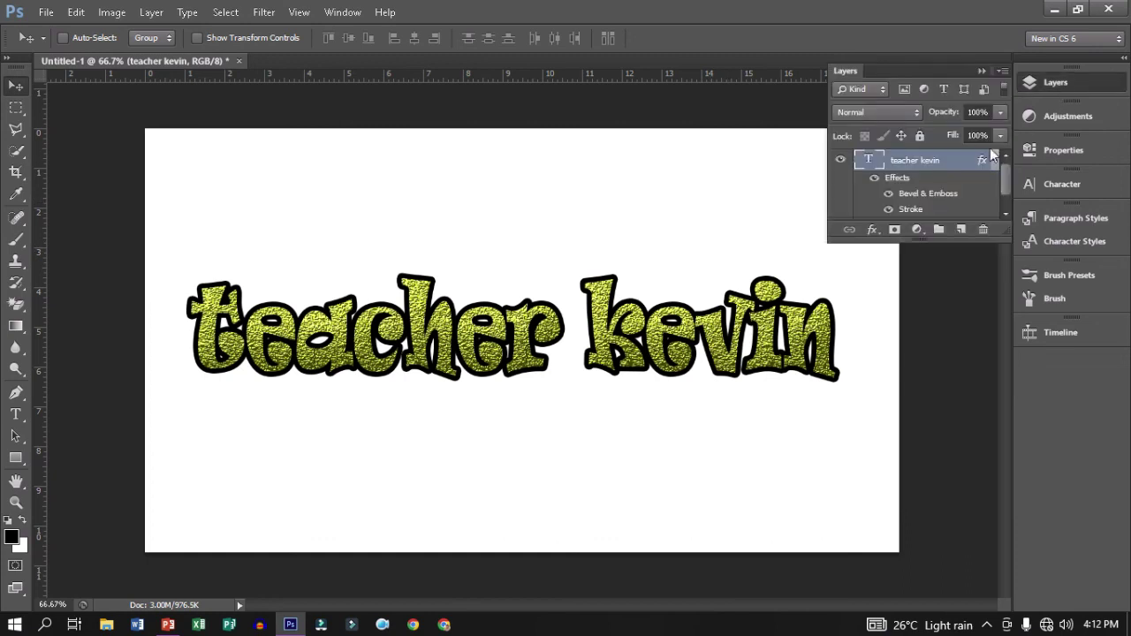
pyautogui.scroll(-2, 914, 212)
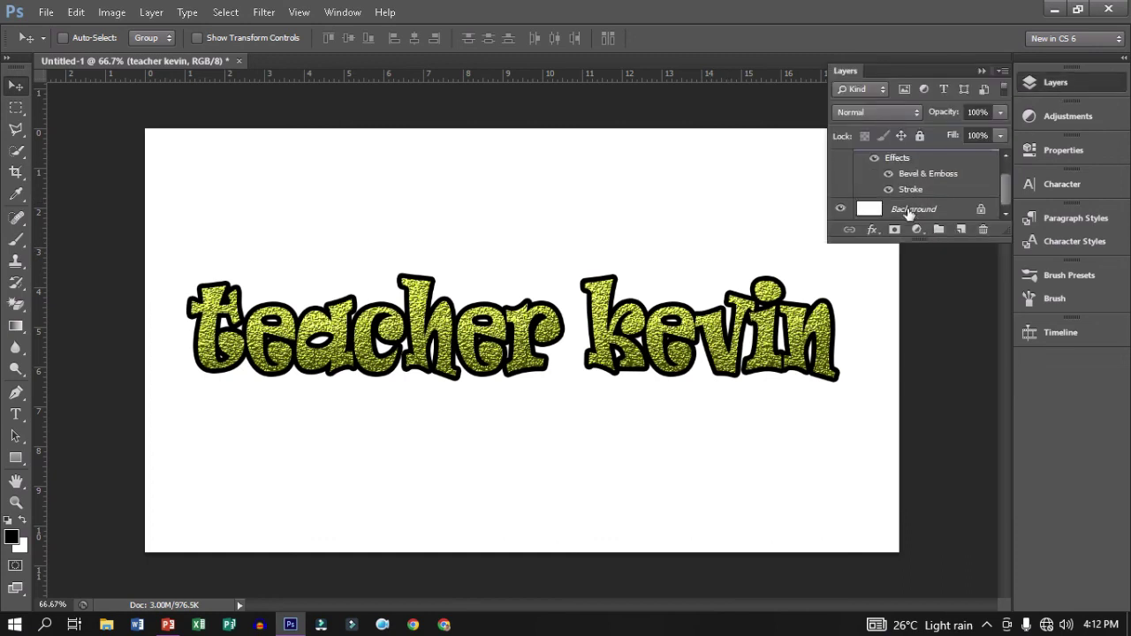
pyautogui.doubleClick(901, 210)
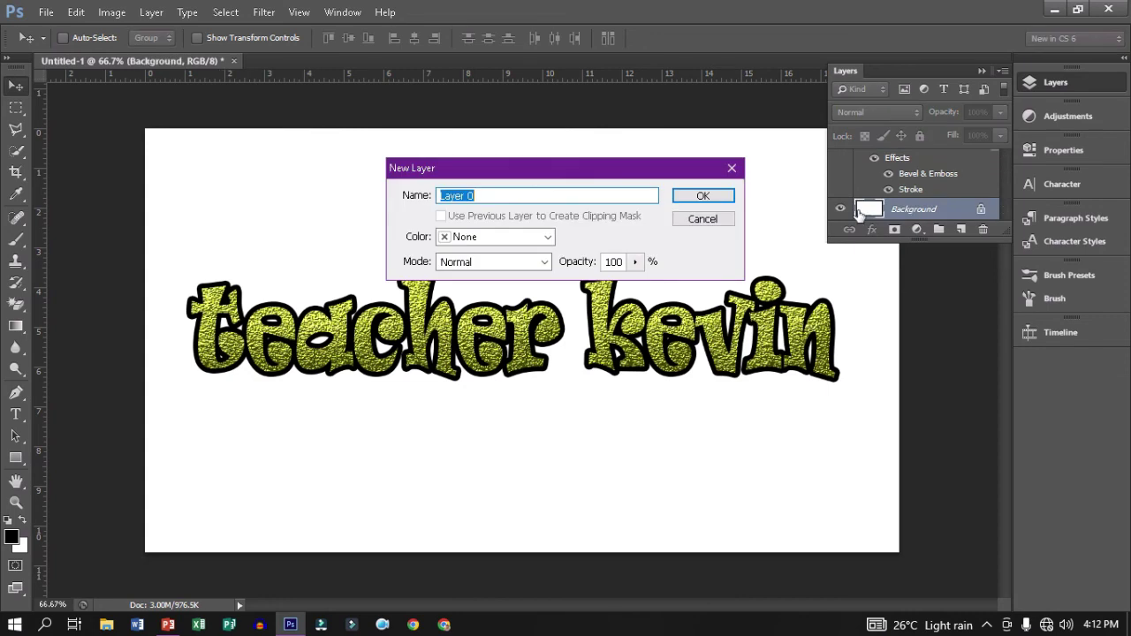
pyautogui.click(730, 197)
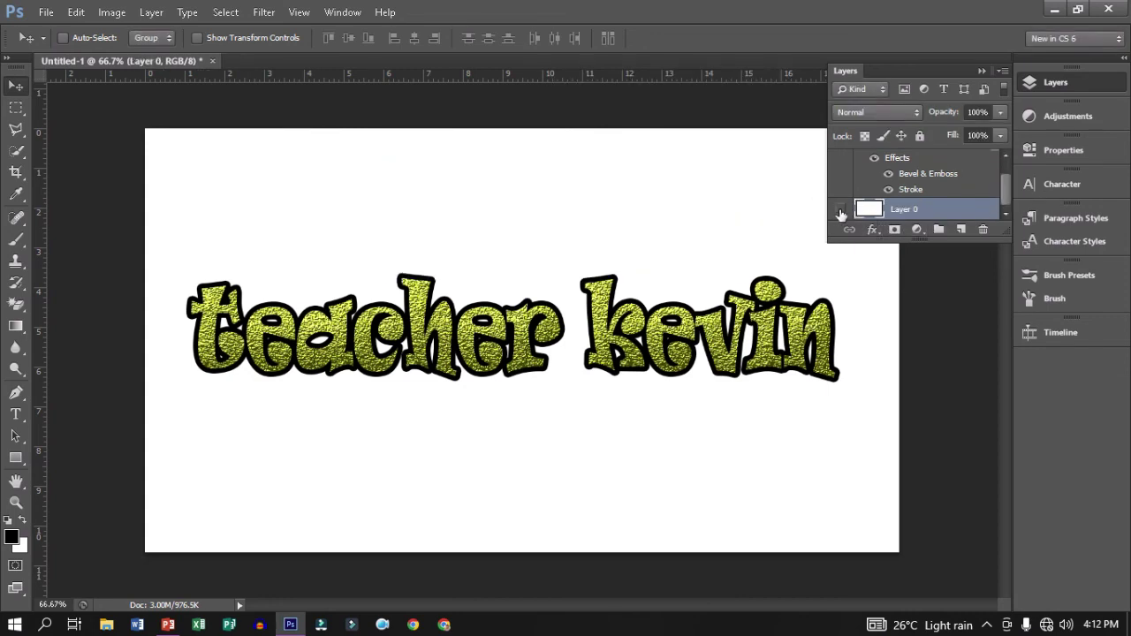
pyautogui.click(840, 209)
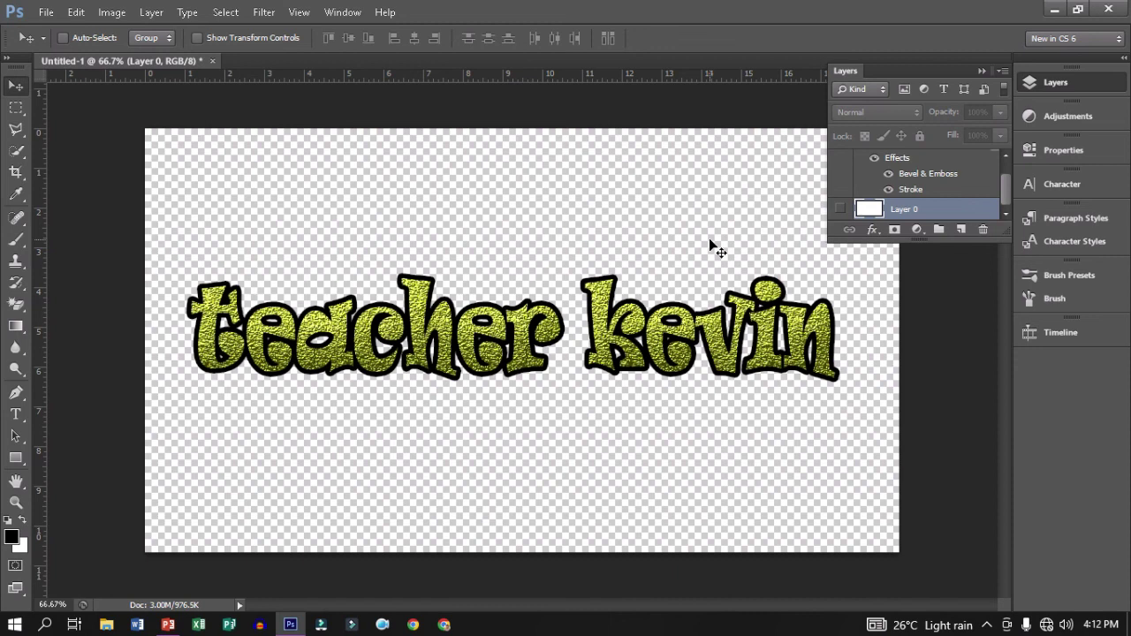
pyautogui.click(45, 12)
# Step: Save the artwork as PNG file Untitled-1.png, then minimise Photoshop
pyautogui.click(68, 210)
pyautogui.click(530, 399)
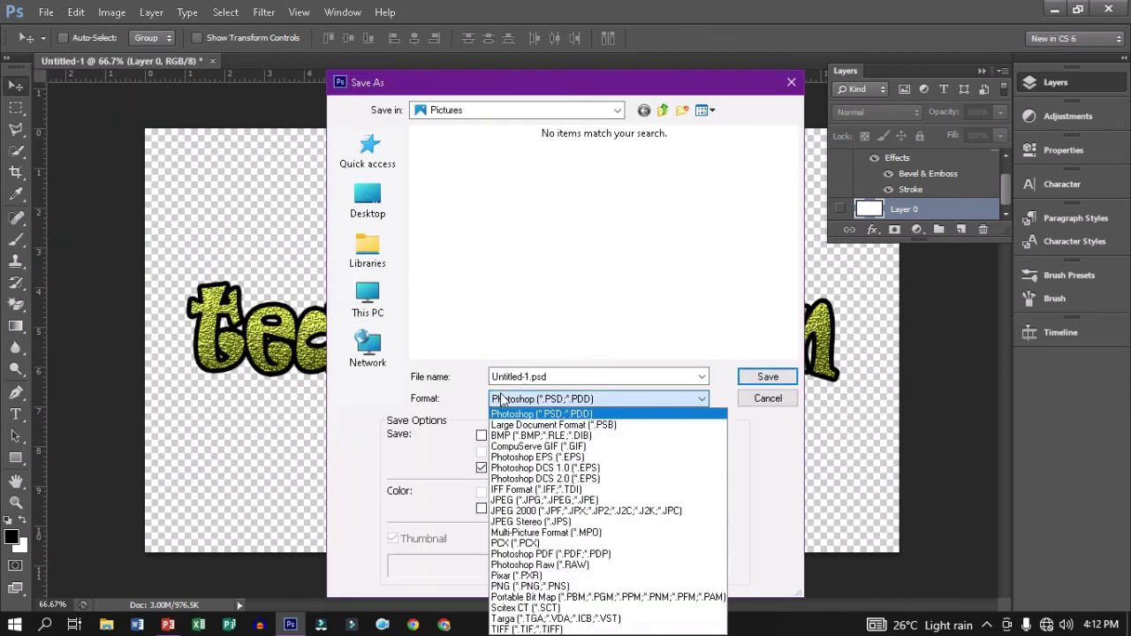
pyautogui.click(513, 587)
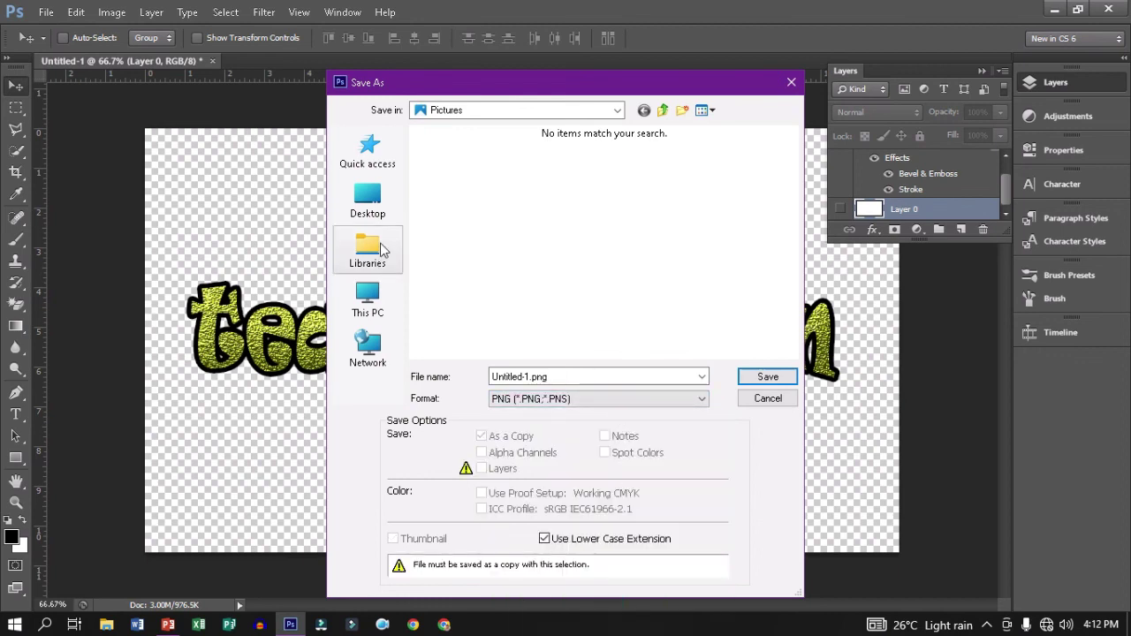
pyautogui.click(367, 199)
pyautogui.click(761, 376)
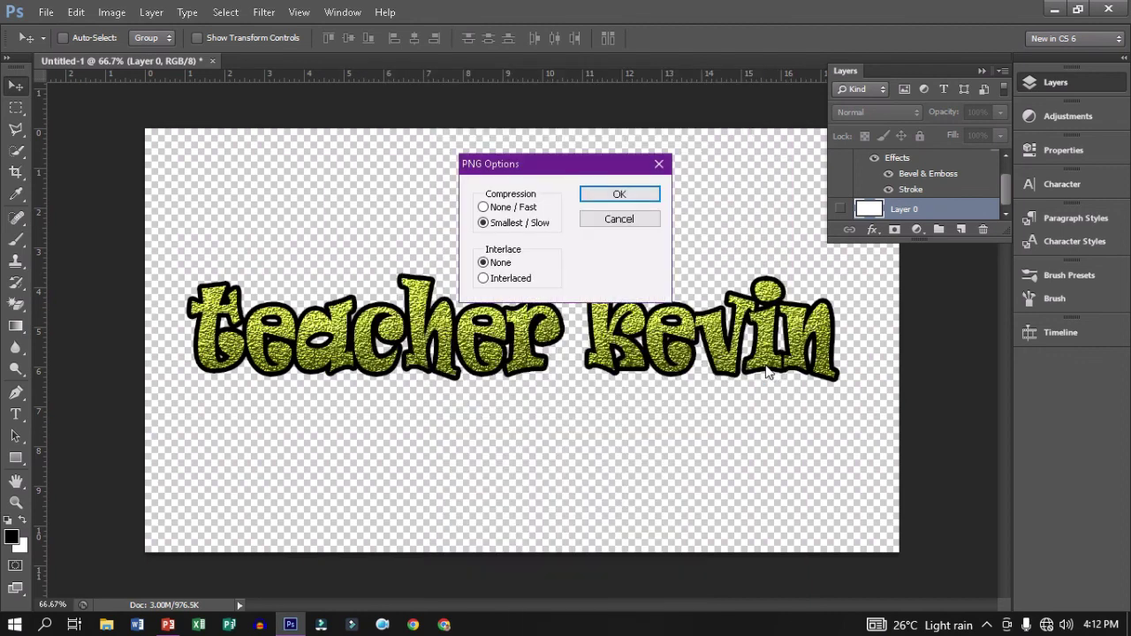
pyautogui.click(619, 195)
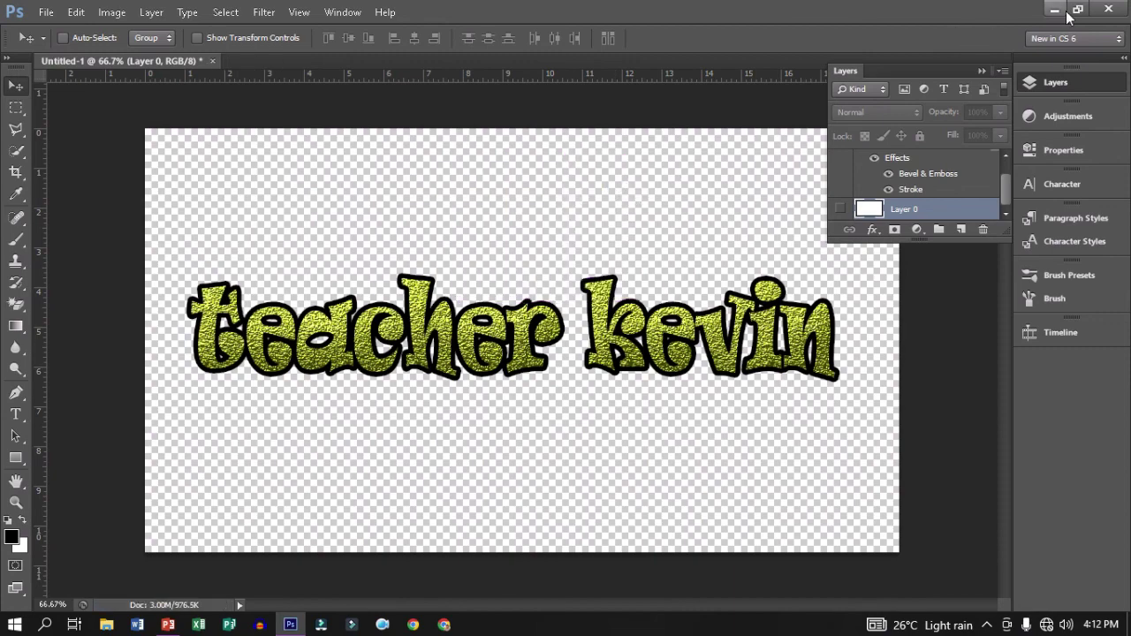
pyautogui.click(1055, 13)
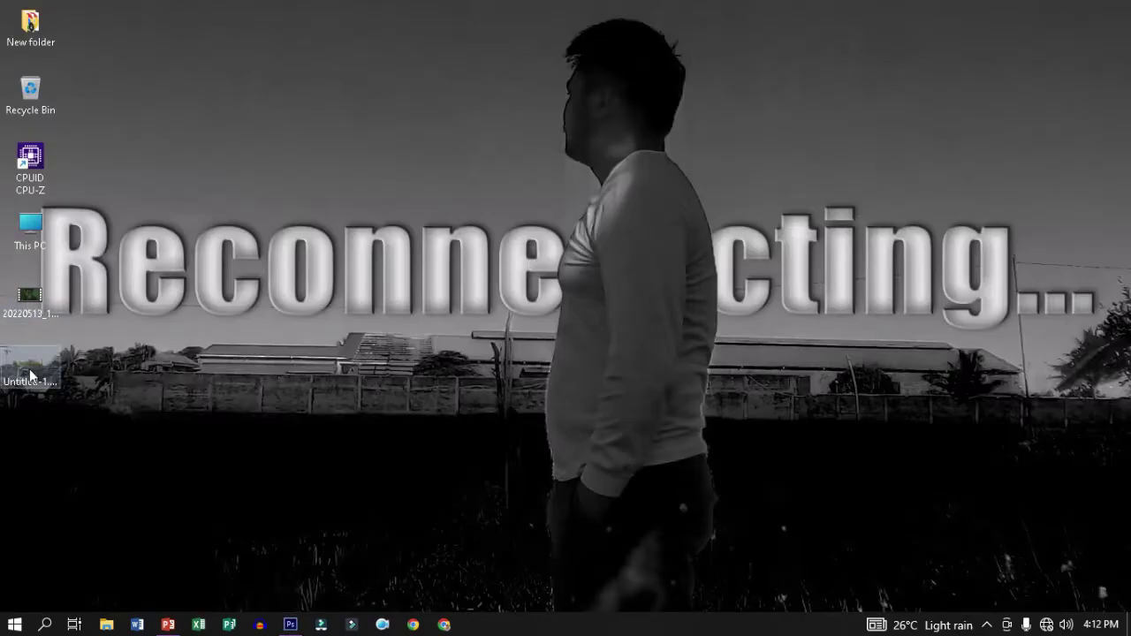
# Step: Open Untitled-1.png from the desktop in Windows Photo Viewer to inspect the textured lettering
pyautogui.doubleClick(34, 382)
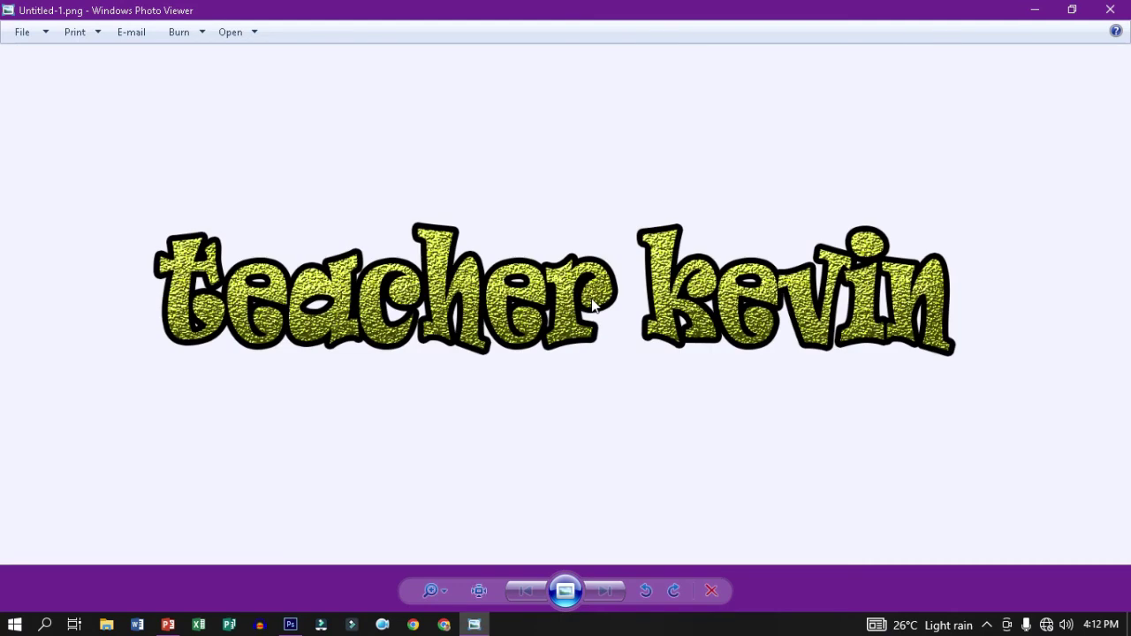